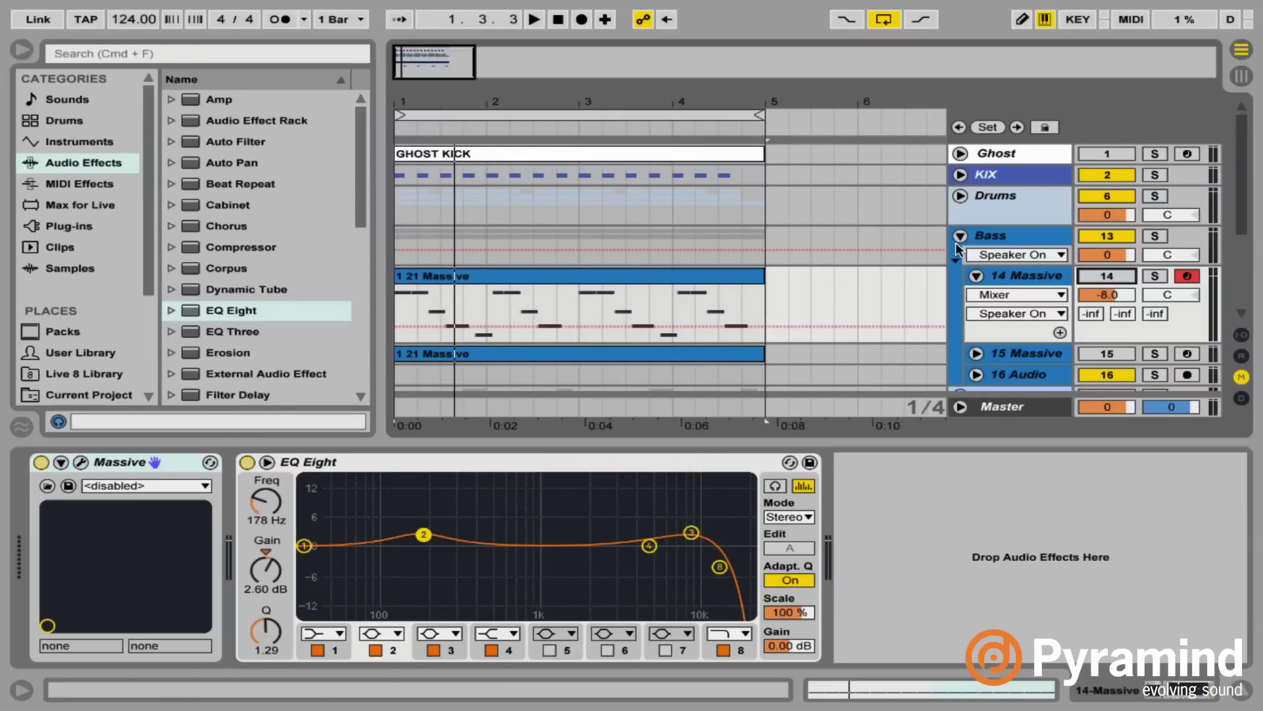
Step: Scroll the arrangement and play back the bass arrangement
{"action": "scroll", "coordinate": [1013, 237], "scroll_direction": "down", "scroll_amount": 3}
{"action": "key", "text": "space"}
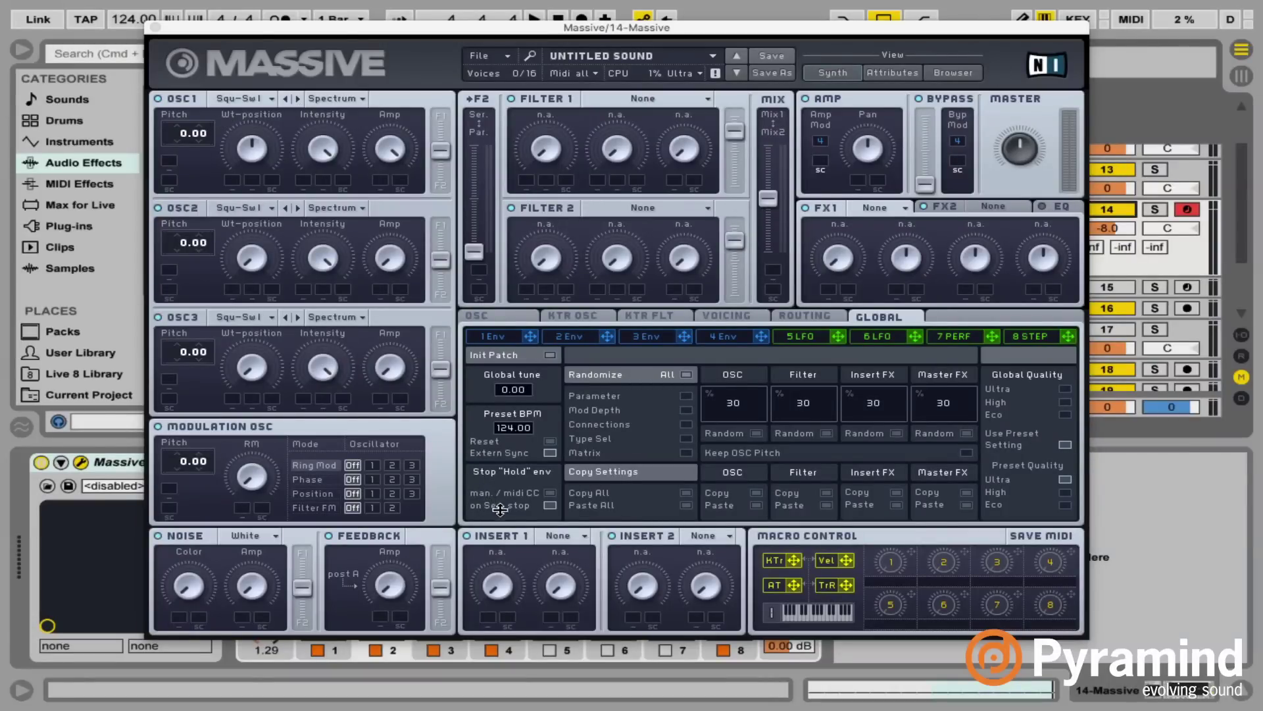
{"action": "left_click", "coordinate": [557, 536]}
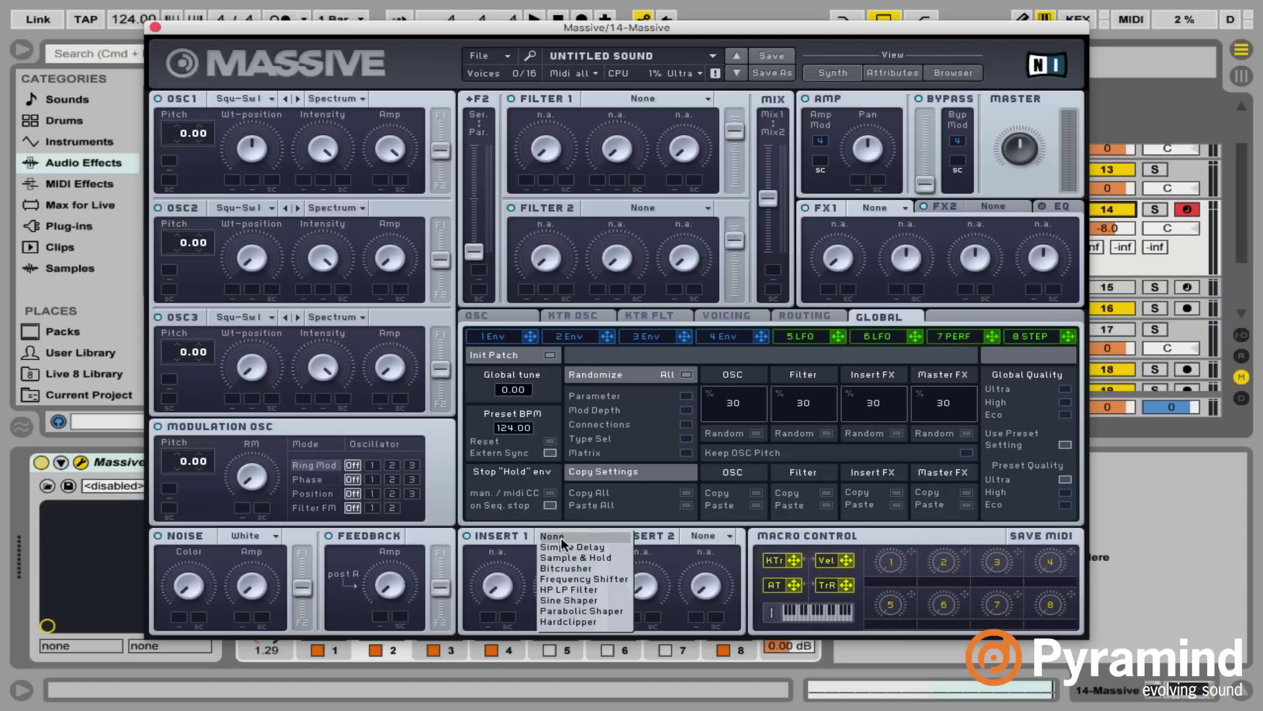
{"action": "left_click", "coordinate": [546, 538]}
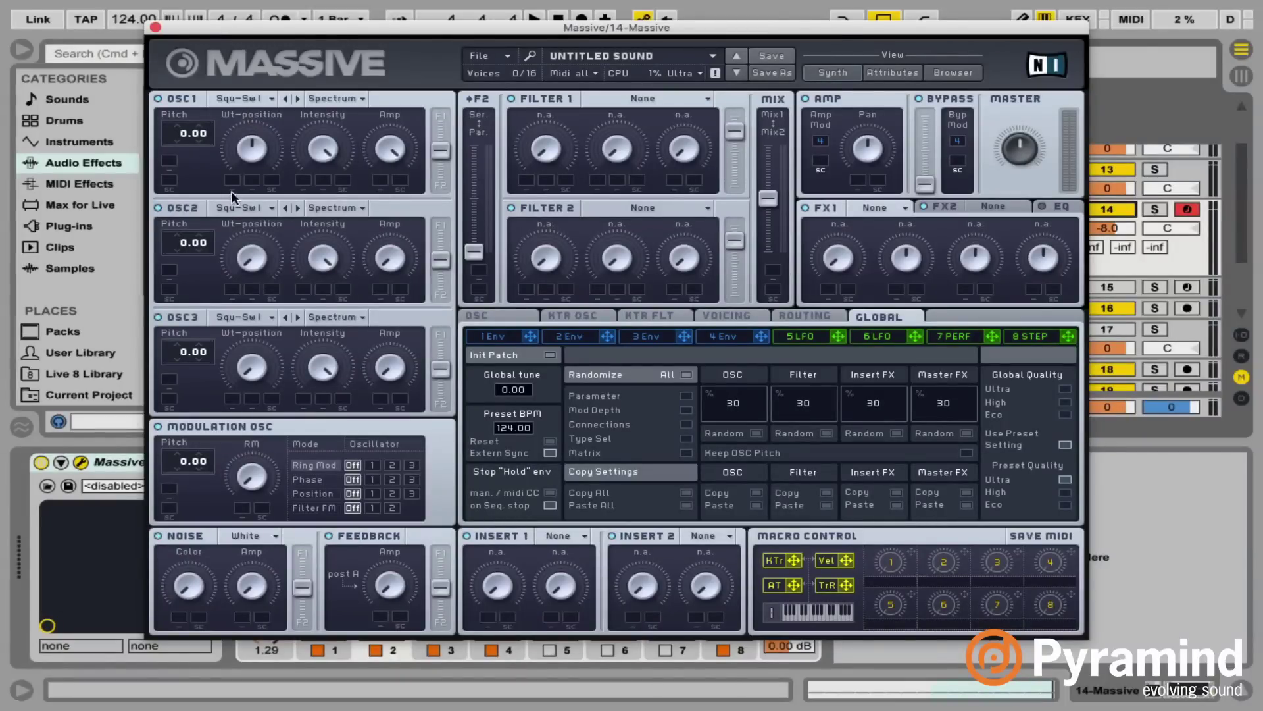
Step: Give oscillator 2 the Sin-Square wavetable and set oscillator 1's pitch to -12.00
{"action": "left_click", "coordinate": [241, 207]}
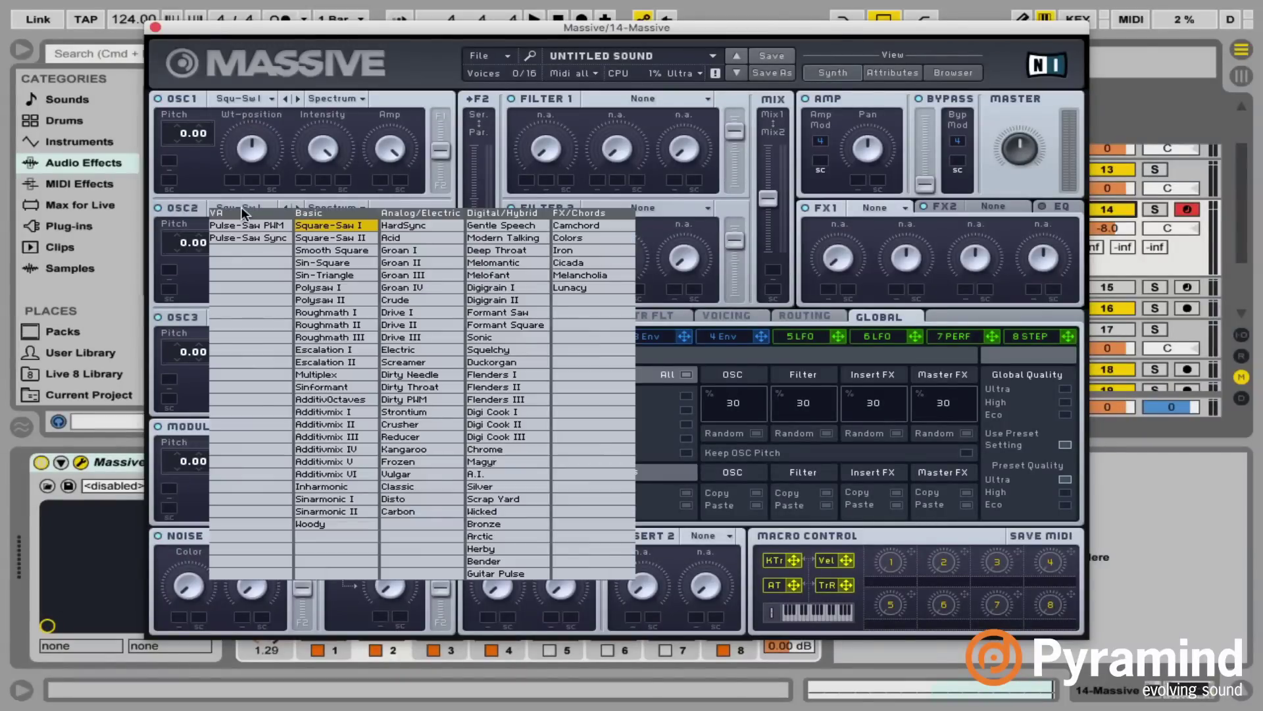
{"action": "left_click", "coordinate": [333, 263]}
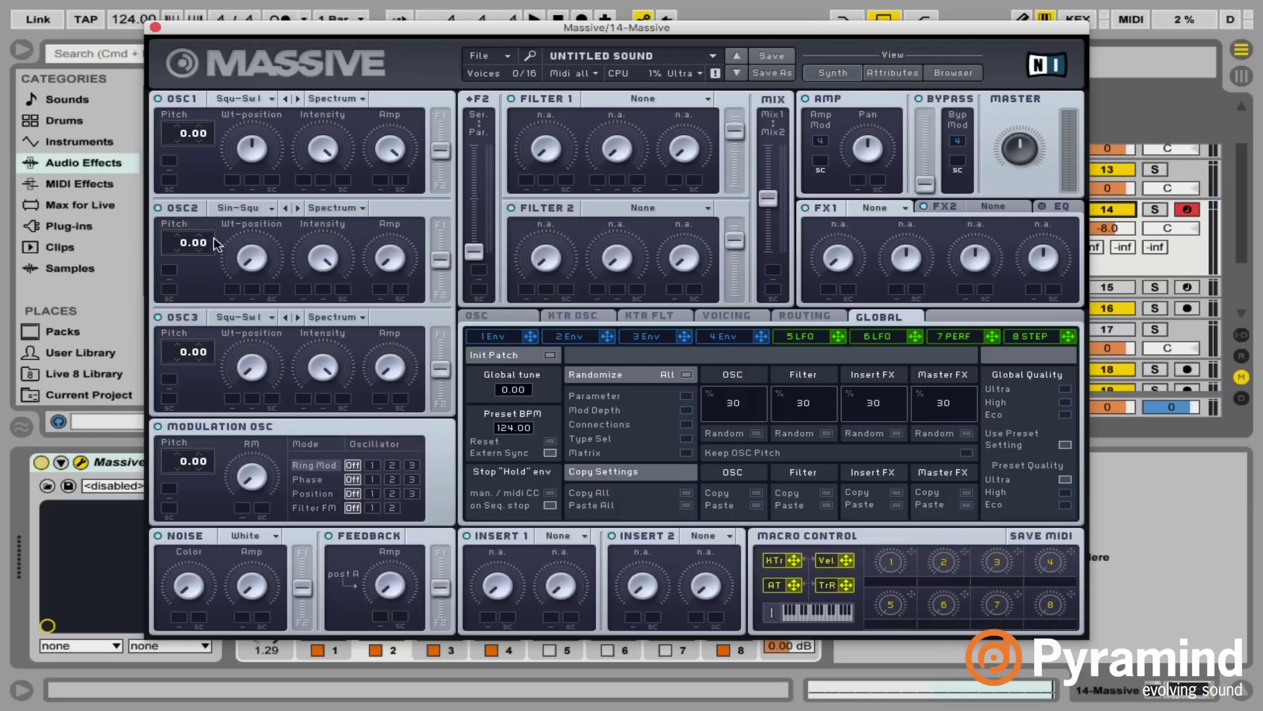
{"action": "left_click", "coordinate": [175, 136]}
Step: Load Classic Tube as the first effect with a lowered dry/wet mix
{"action": "left_click", "coordinate": [868, 209]}
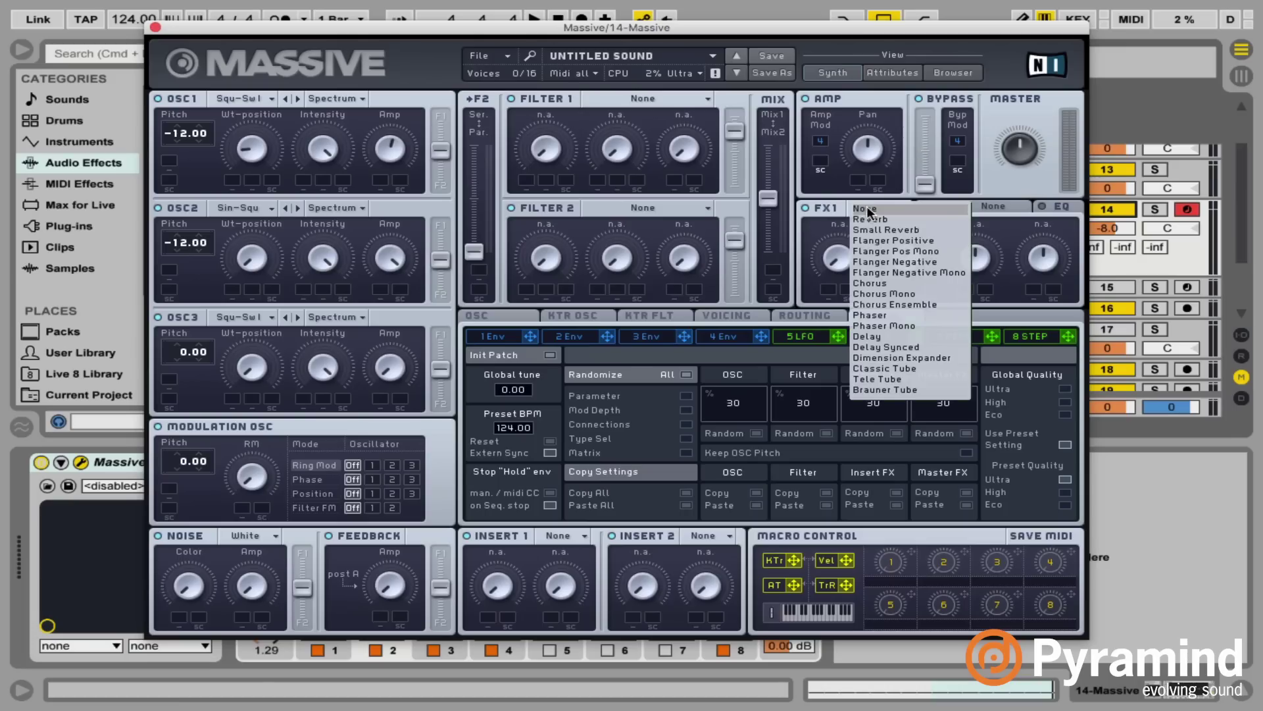
{"action": "left_click", "coordinate": [884, 370]}
{"action": "left_click_drag", "start_coordinate": [831, 246], "coordinate": [830, 230]}
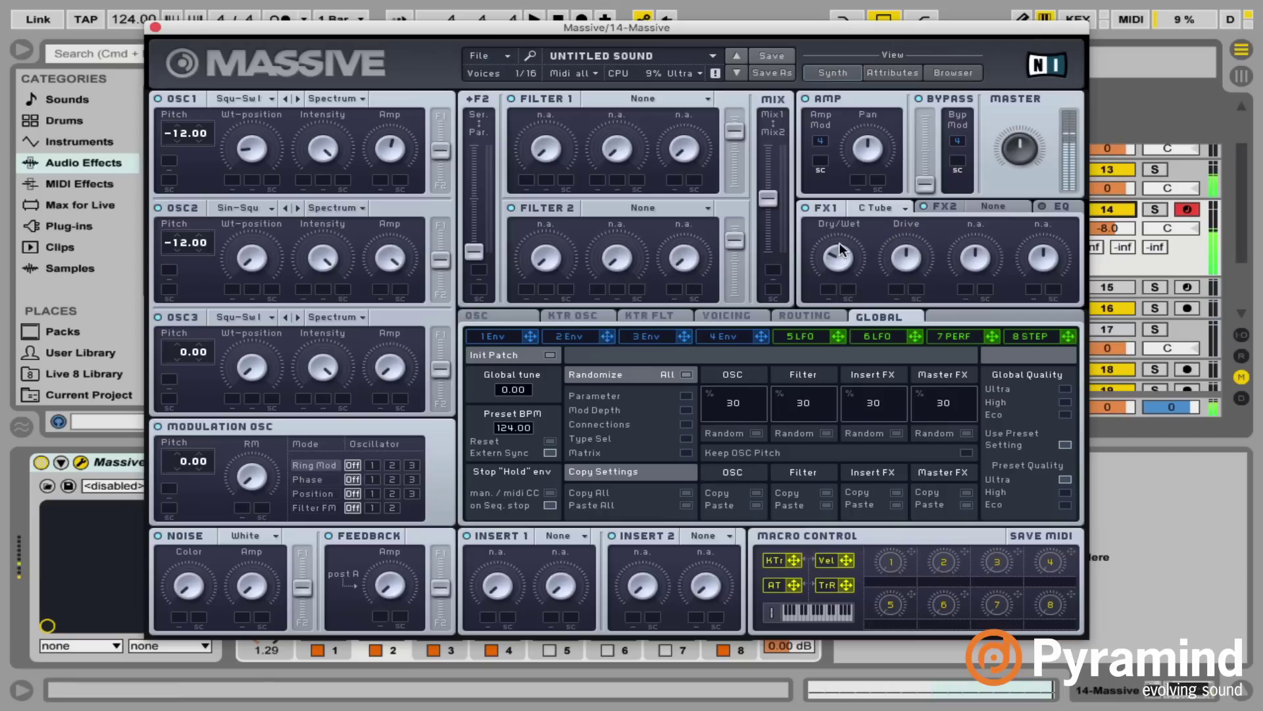
Step: Load Dimension Expander as the second effect
{"action": "left_click", "coordinate": [953, 206]}
{"action": "left_click", "coordinate": [980, 208]}
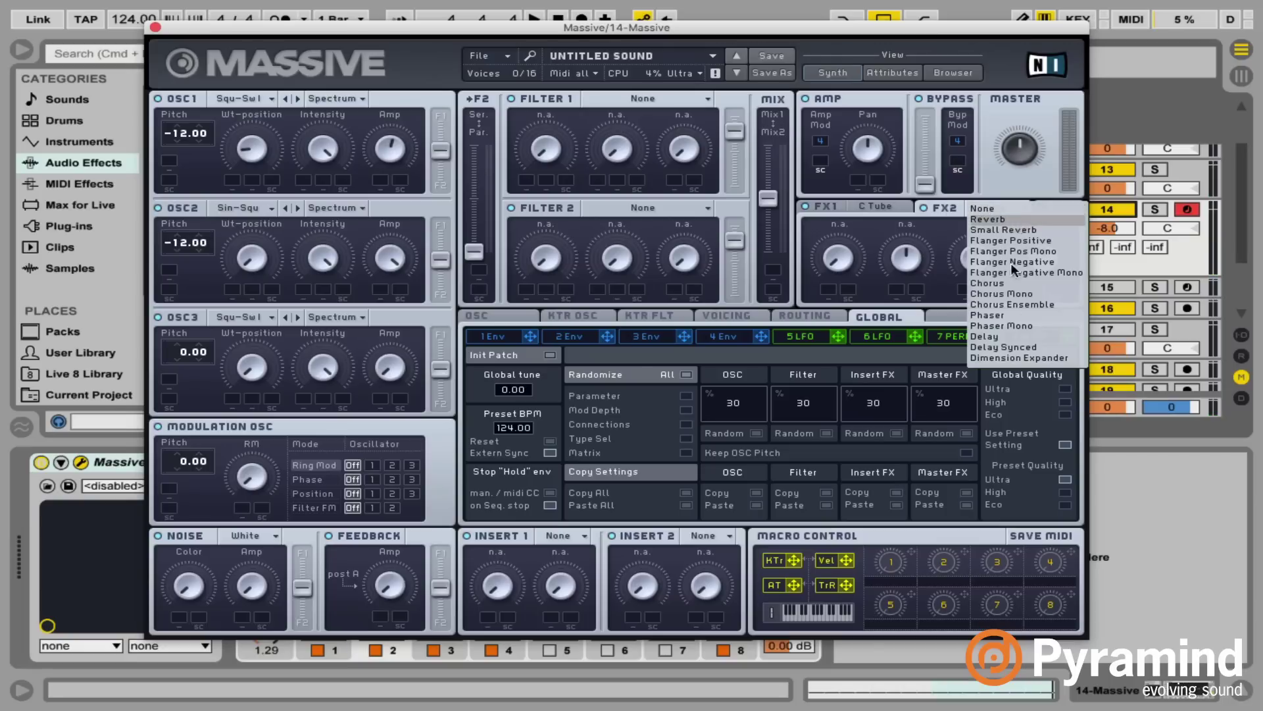
{"action": "left_click", "coordinate": [1007, 359]}
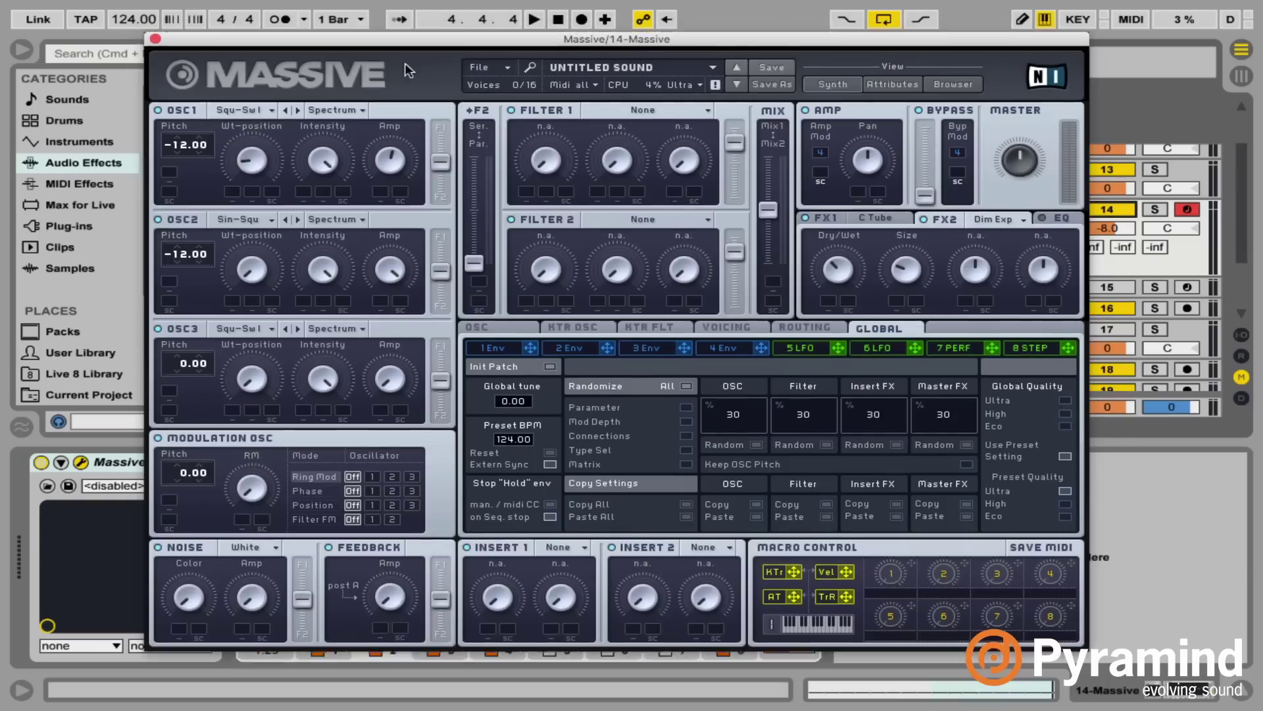
Step: Move and close the Massive window, then solo the 14 Massive track
{"action": "left_click_drag", "start_coordinate": [417, 38], "coordinate": [465, 387]}
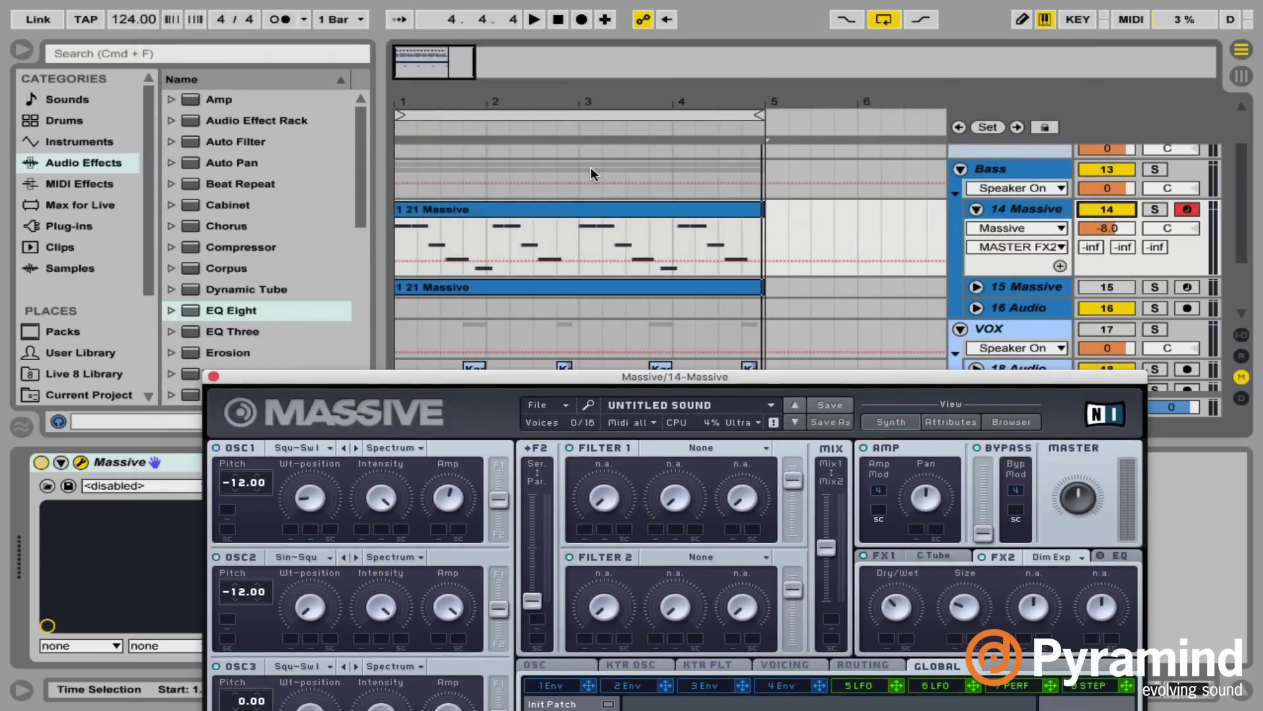
{"action": "key", "text": "Down"}
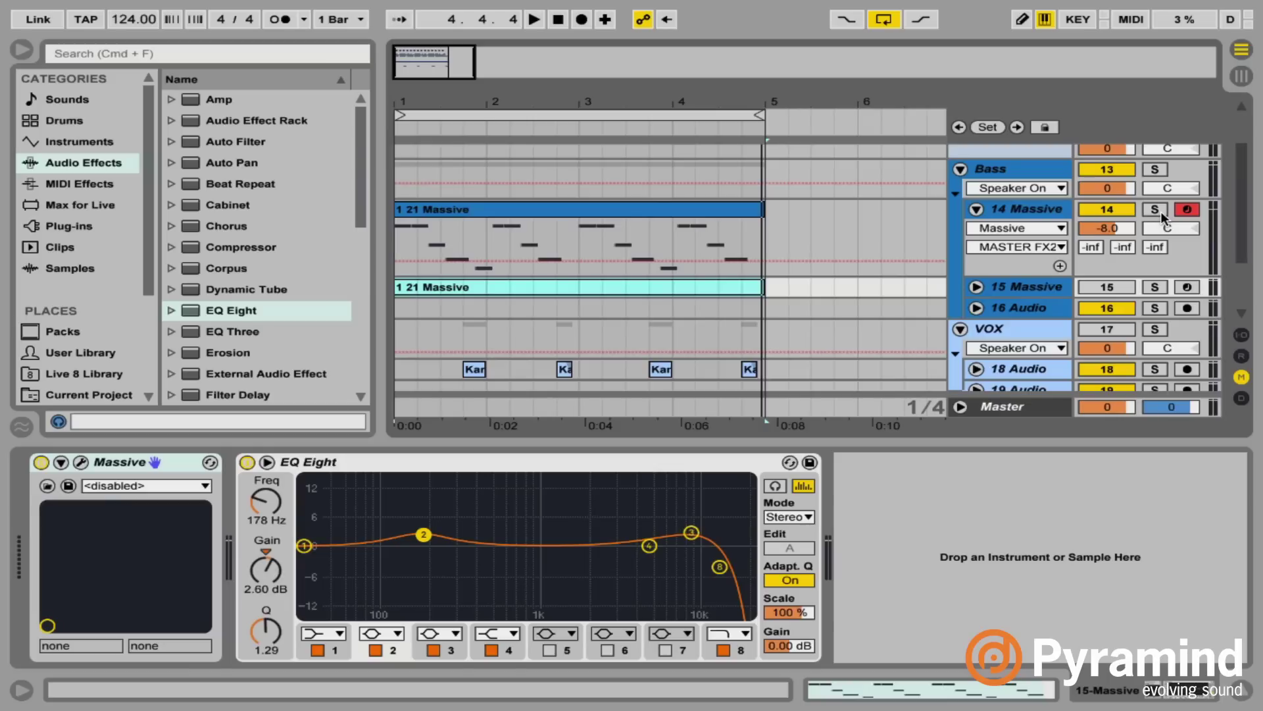
{"action": "left_click", "coordinate": [1161, 211]}
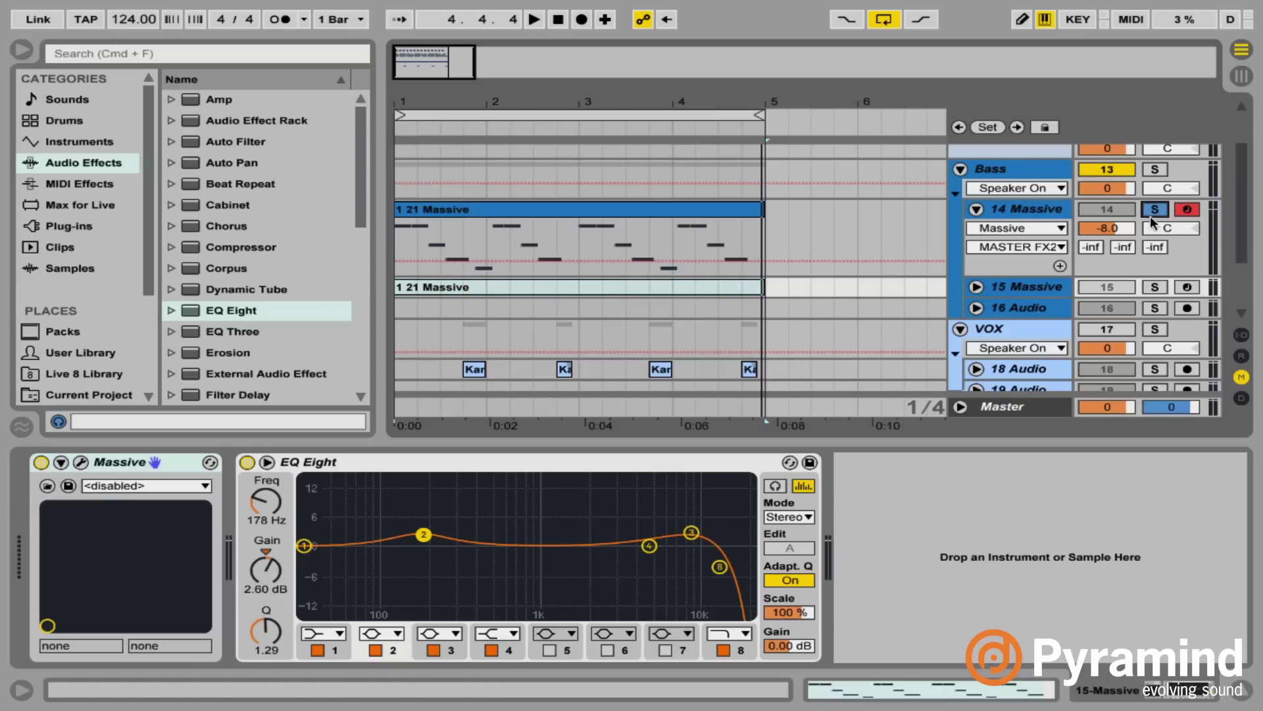
Step: Play the soloed bass clip briefly and bring the Massive window back up
{"action": "key", "text": "super+alt+p"}
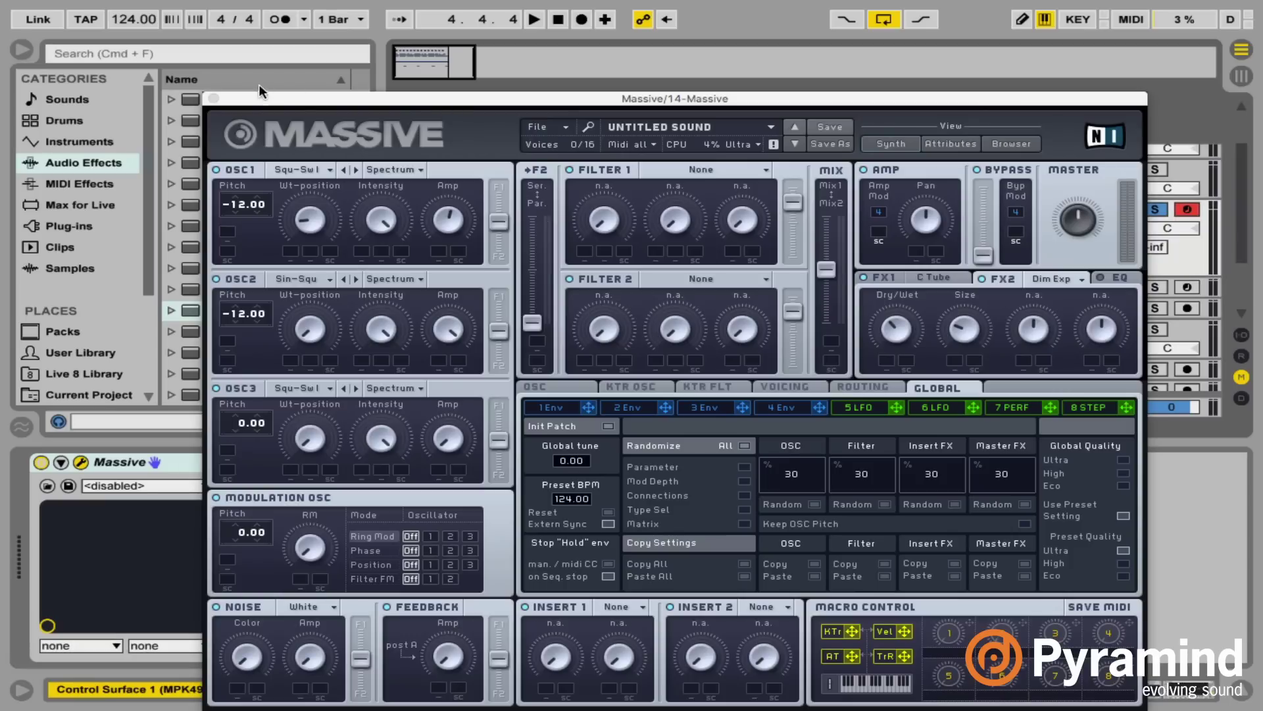
{"action": "key", "text": "super+alt+p"}
{"action": "key", "text": "space"}
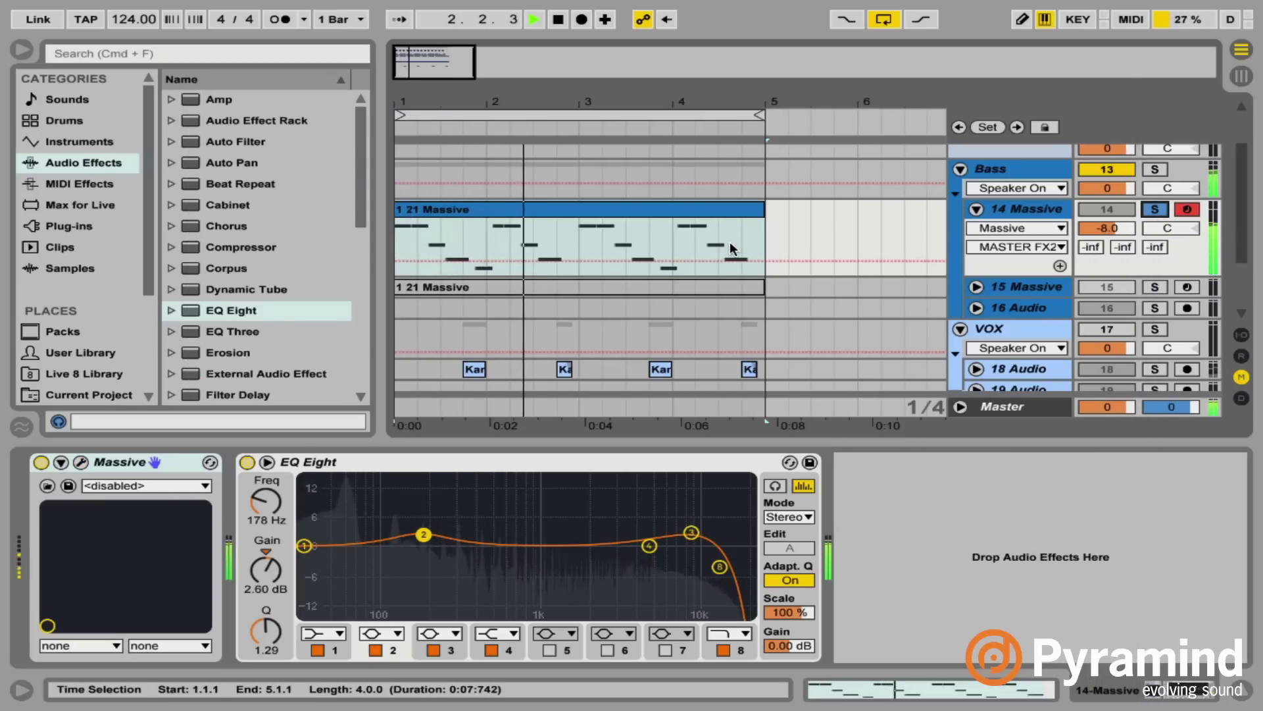
{"action": "key", "text": "space"}
{"action": "key", "text": "super+alt+p"}
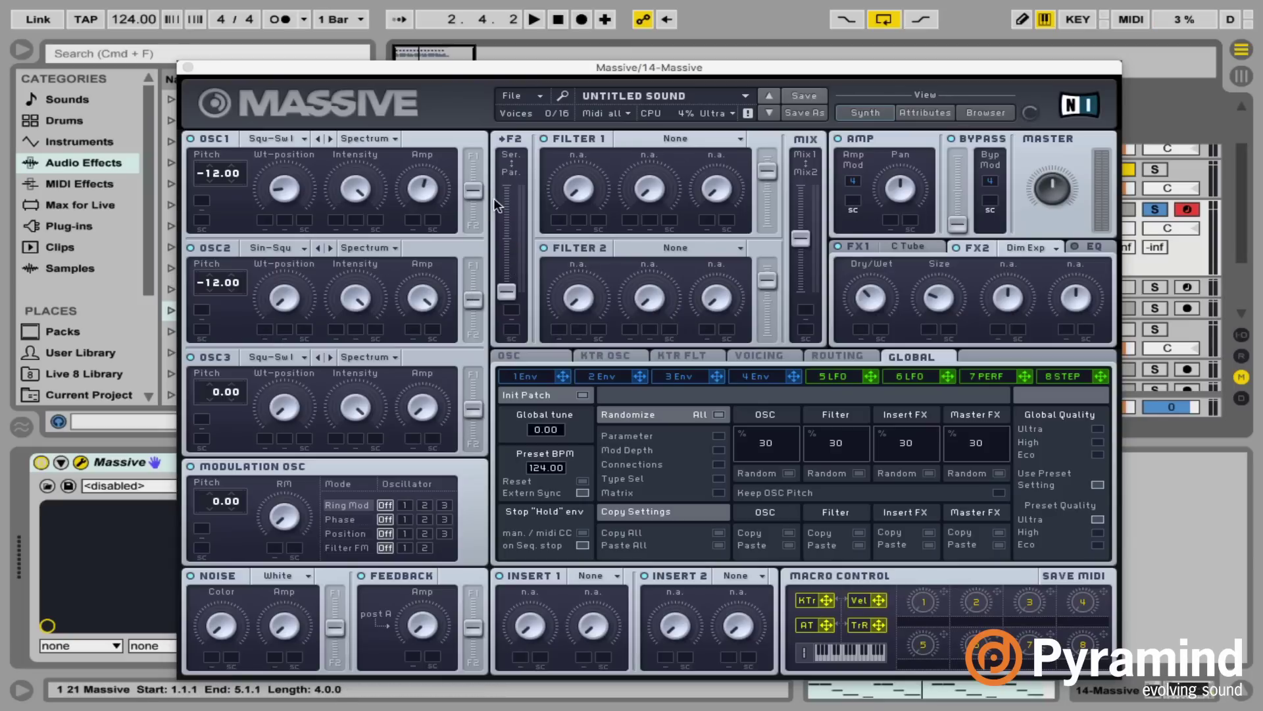
Step: Route oscillator 1 fully into Filter 1 and set Filter 1 to Lowpass 4
{"action": "left_click_drag", "start_coordinate": [471, 191], "coordinate": [484, 94]}
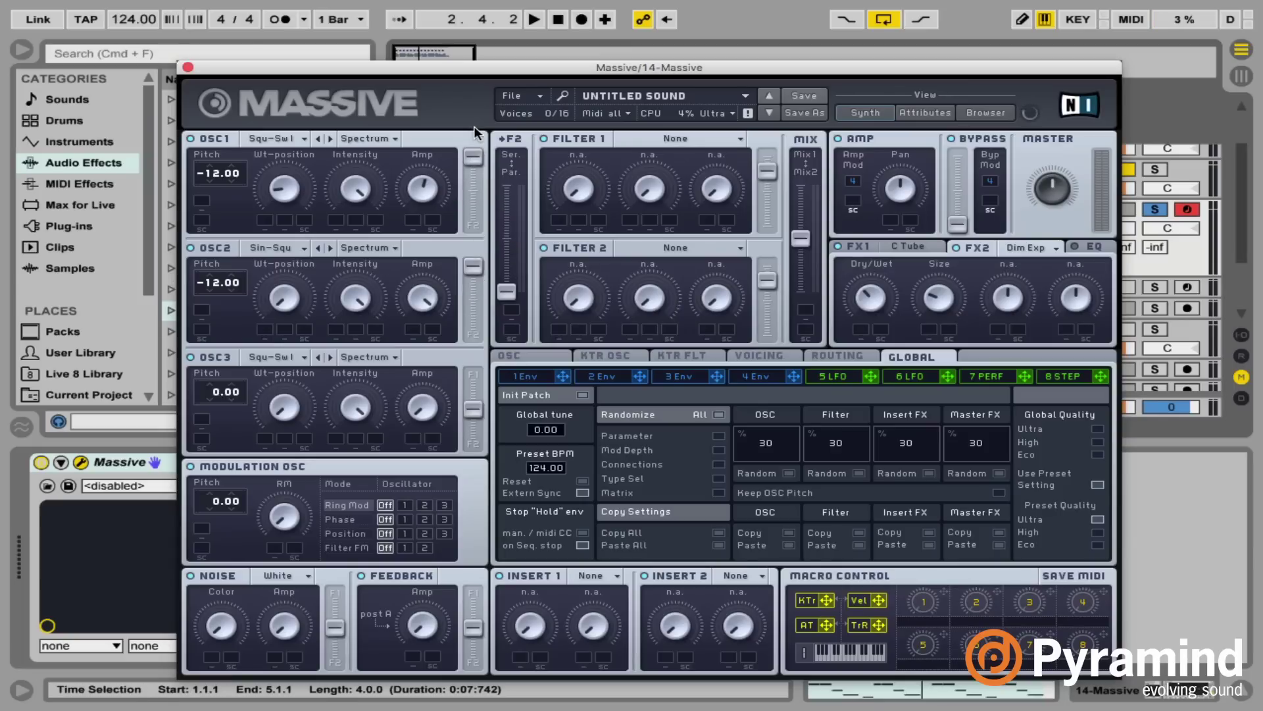
{"action": "left_click", "coordinate": [642, 138]}
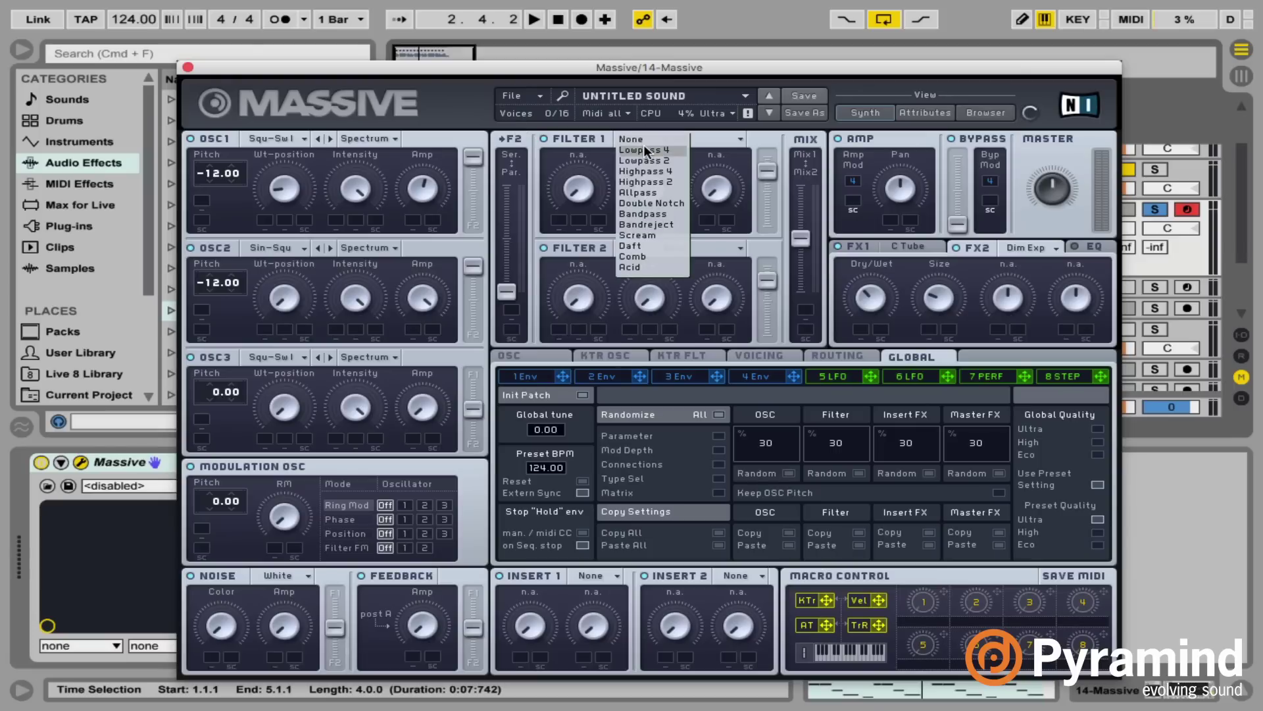
{"action": "left_click", "coordinate": [647, 150]}
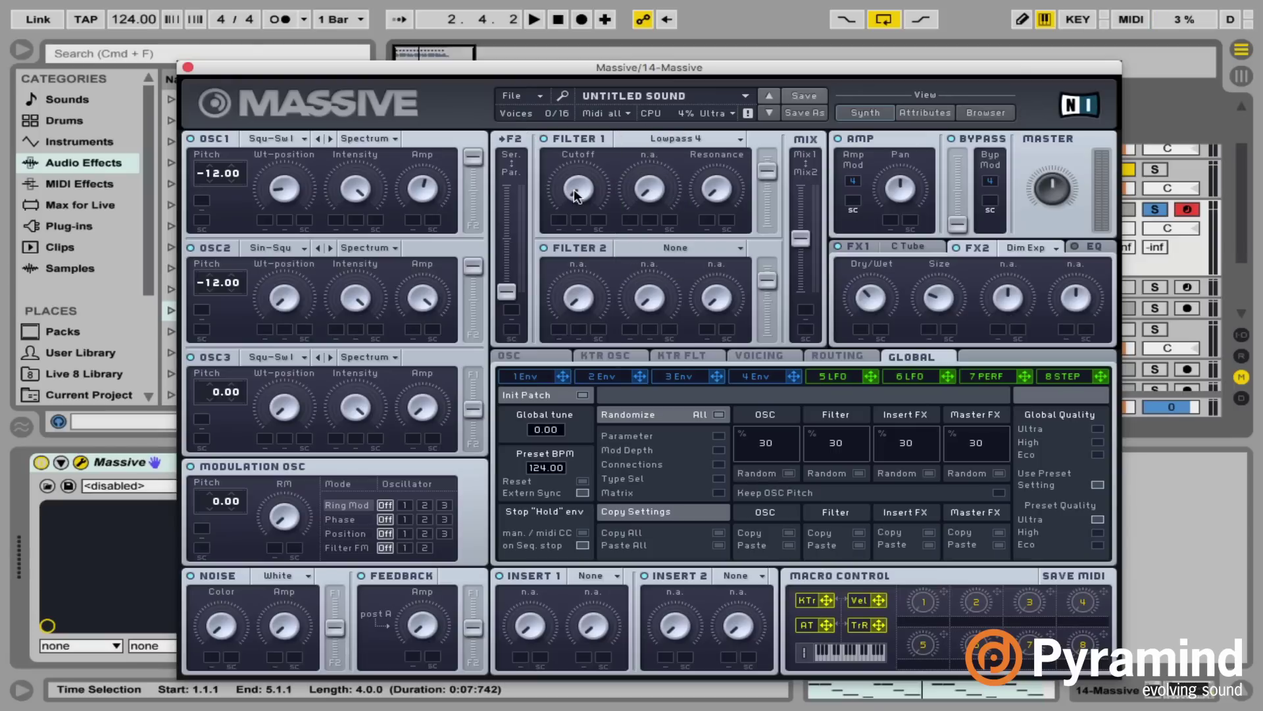
Step: Audition the Lowpass 4 filtered bass over several playback passes
{"action": "key", "text": "space"}
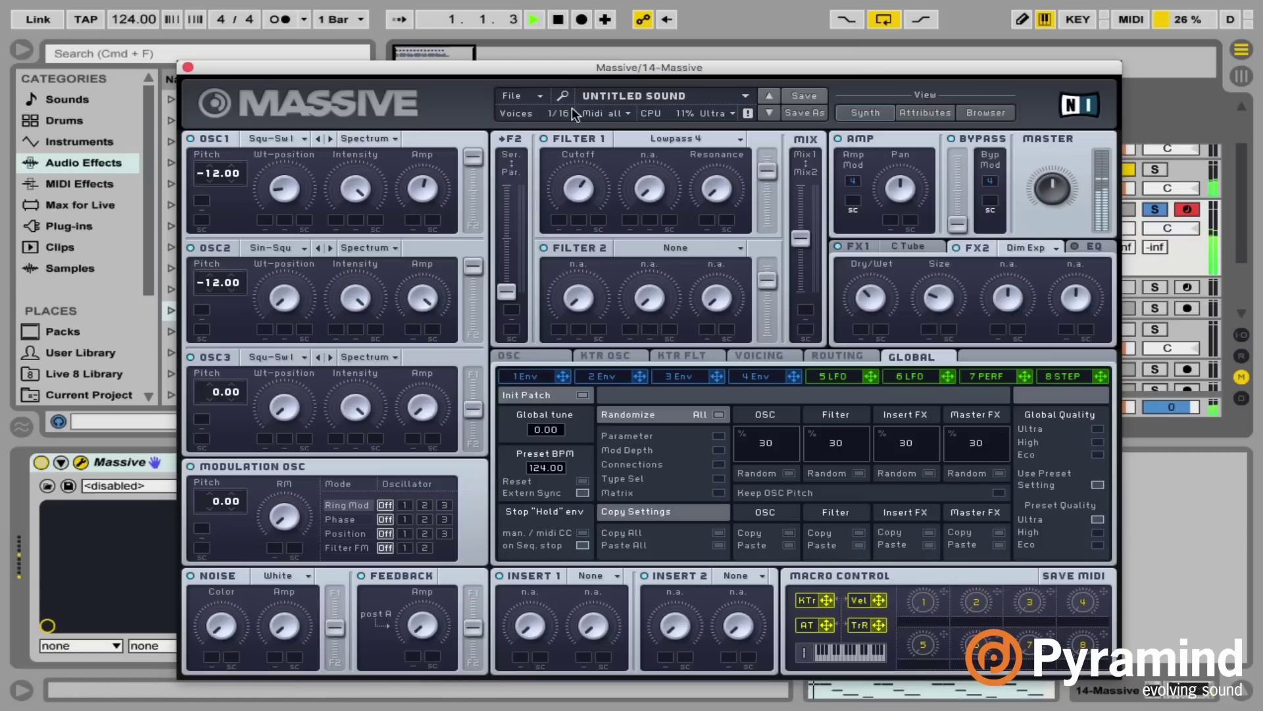
{"action": "key", "text": "space"}
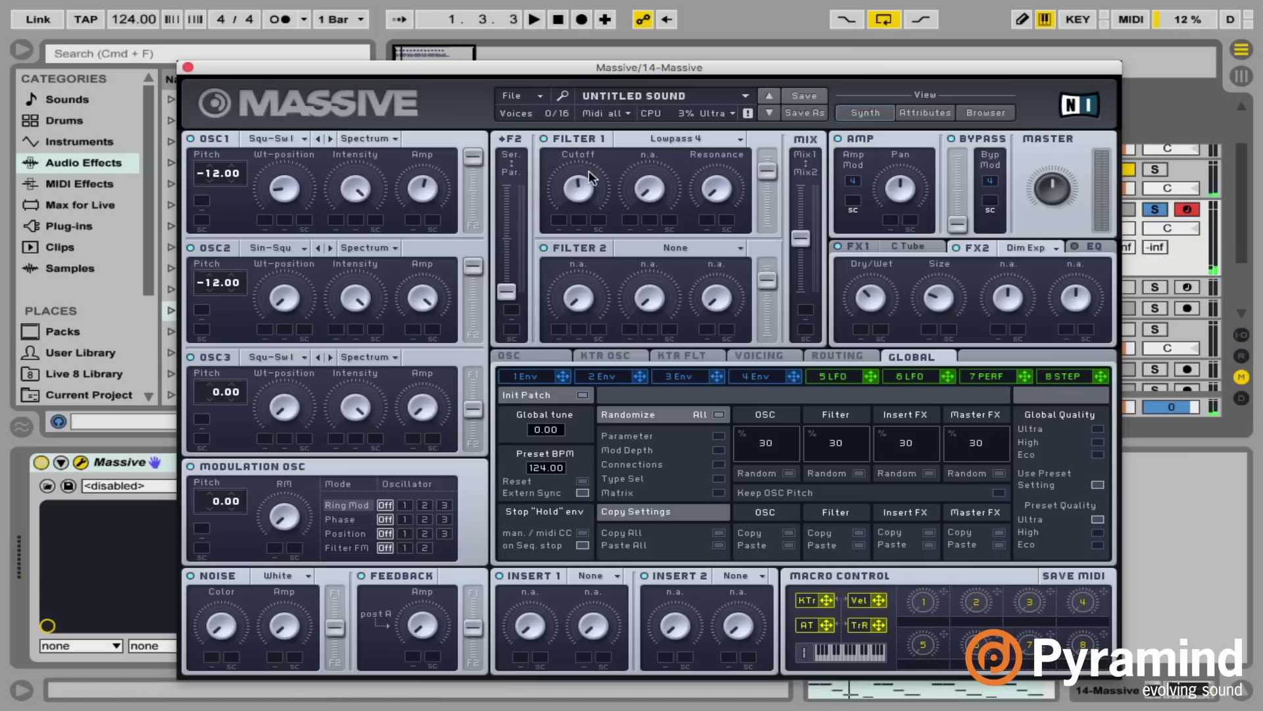
{"action": "key", "text": "space"}
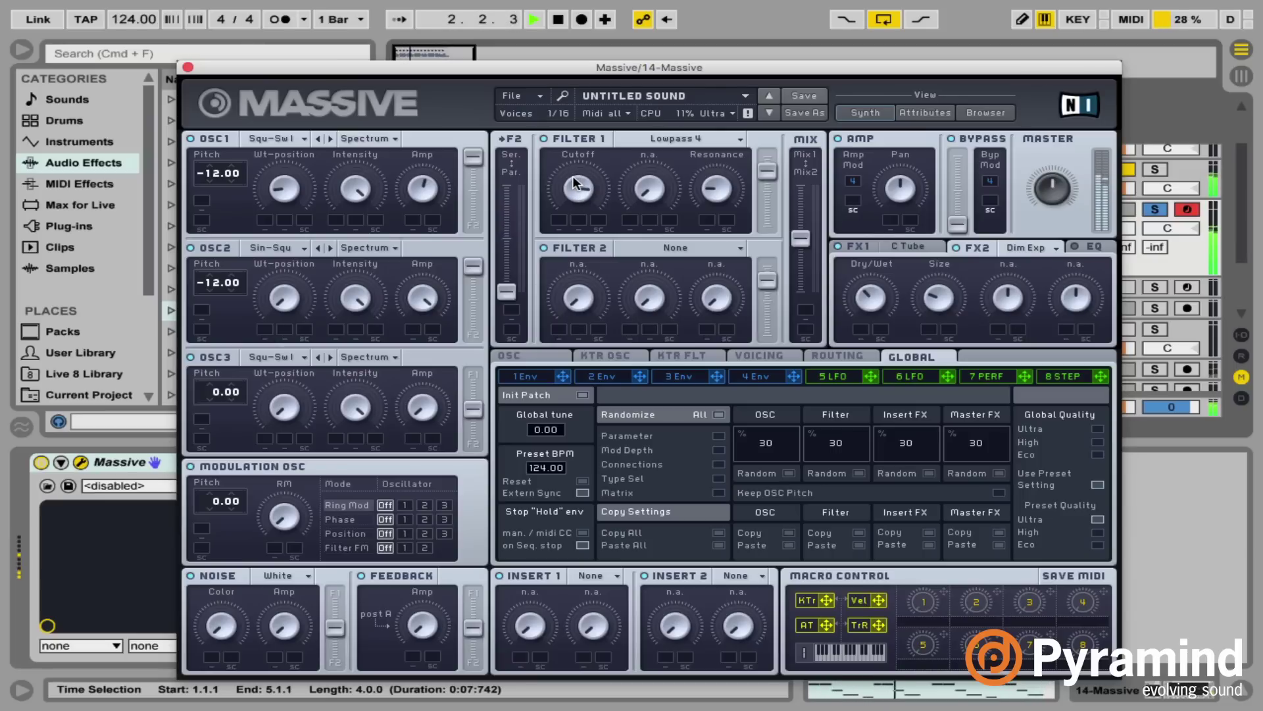
{"action": "key", "text": "space"}
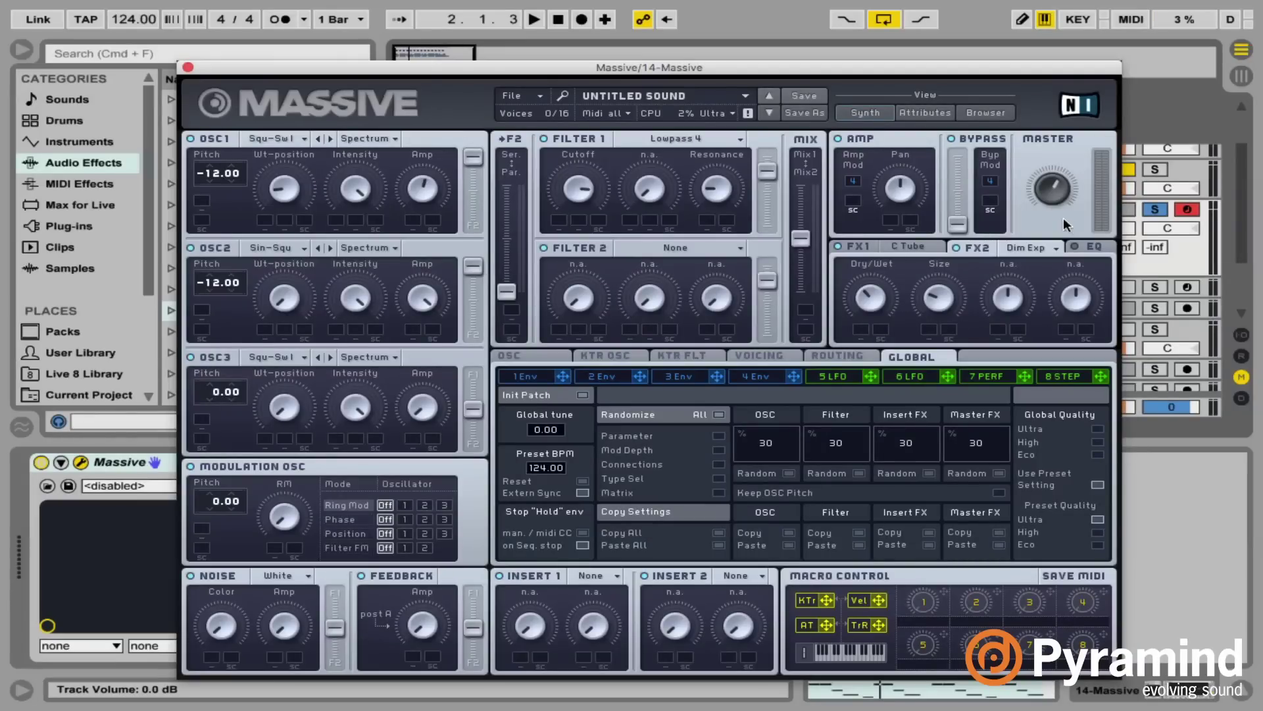
{"action": "key", "text": "space"}
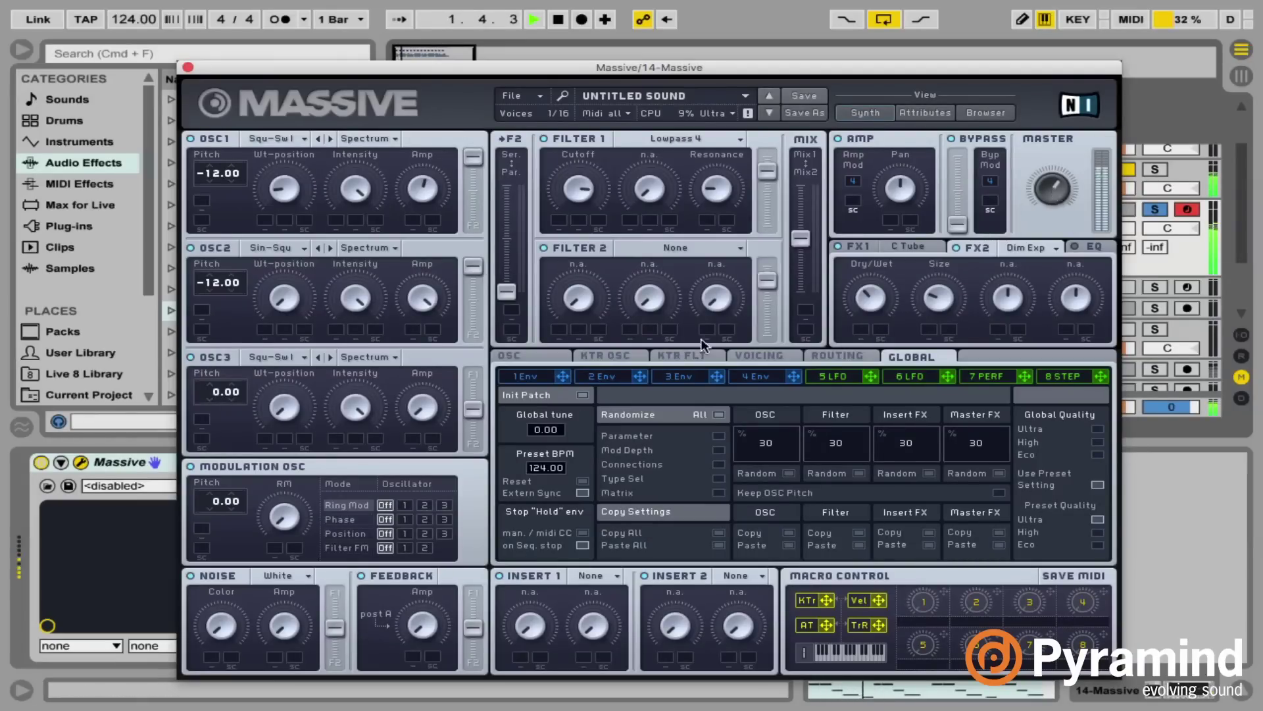
{"action": "key", "text": "space"}
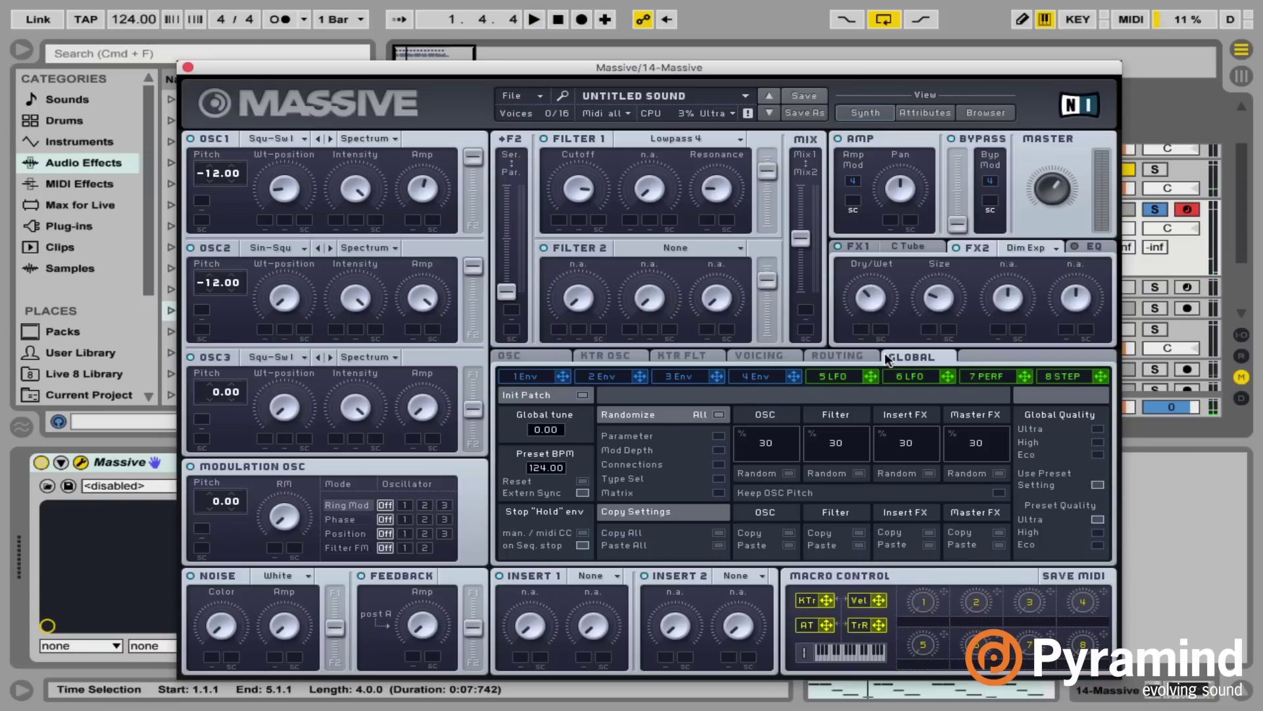
Step: Shape envelope 1 into a short pluck and assign it to oscillator 2's pitch
{"action": "left_click", "coordinate": [522, 376]}
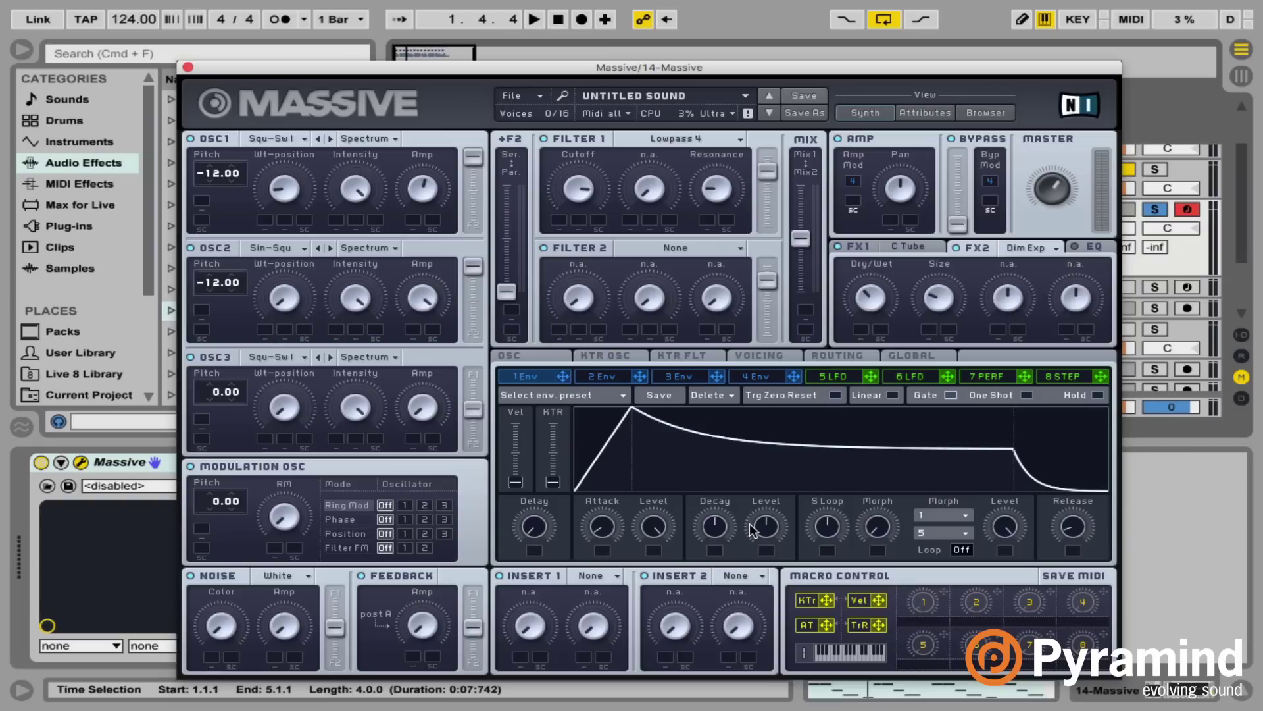
{"action": "left_click_drag", "start_coordinate": [602, 527], "coordinate": [614, 576]}
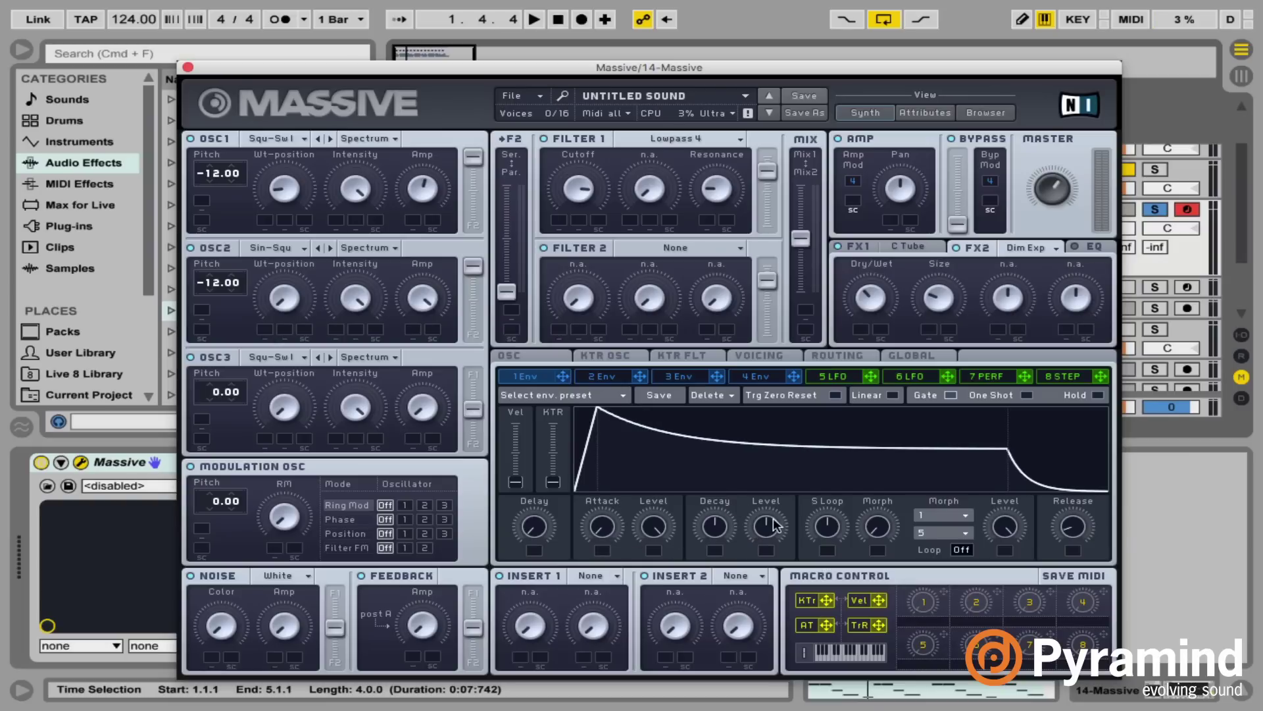
{"action": "left_click_drag", "start_coordinate": [732, 538], "coordinate": [749, 672]}
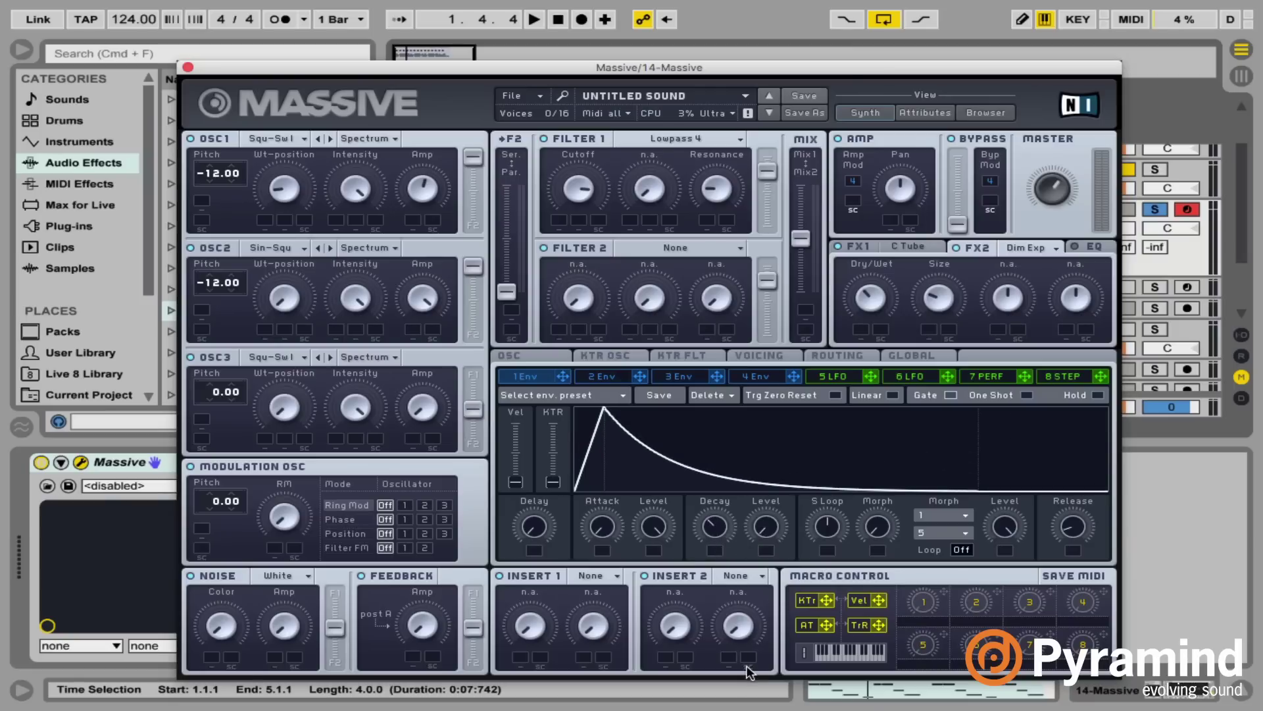
{"action": "left_click_drag", "start_coordinate": [704, 533], "coordinate": [707, 536]}
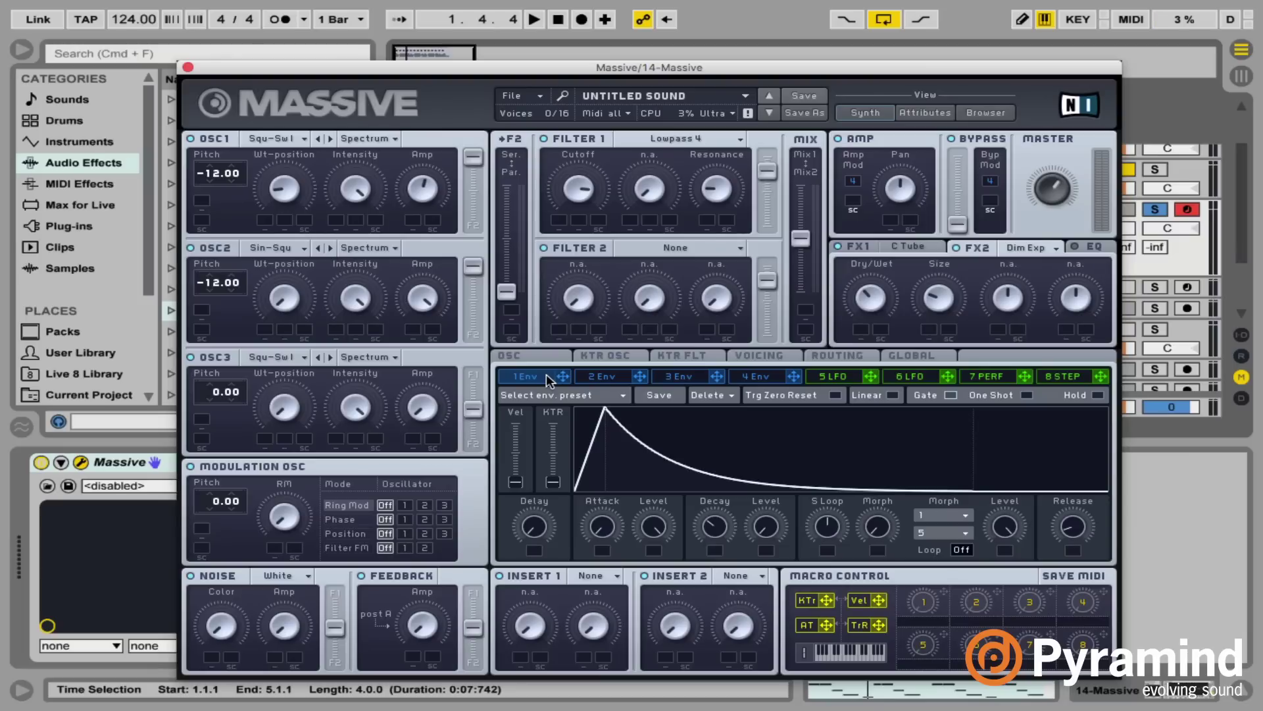
{"action": "mouse_move", "coordinate": [563, 375]}
{"action": "left_mouse_down"}
{"action": "mouse_move", "coordinate": [576, 386]}
{"action": "mouse_move", "coordinate": [231, 304]}
{"action": "mouse_move", "coordinate": [560, 375]}
{"action": "left_mouse_up"}
{"action": "left_click_drag", "start_coordinate": [562, 376], "coordinate": [207, 318]}
Step: Audition the plucky envelope over repeated playback passes
{"action": "key", "text": "space"}
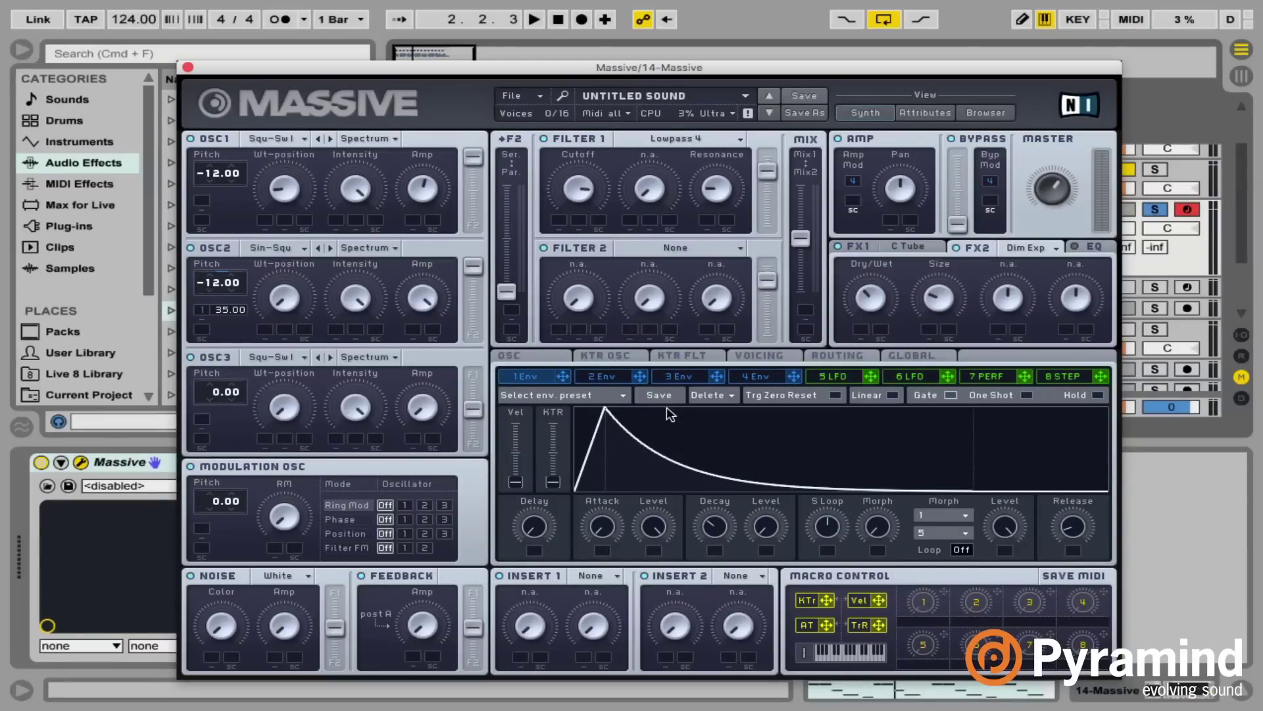
{"action": "key", "text": "space"}
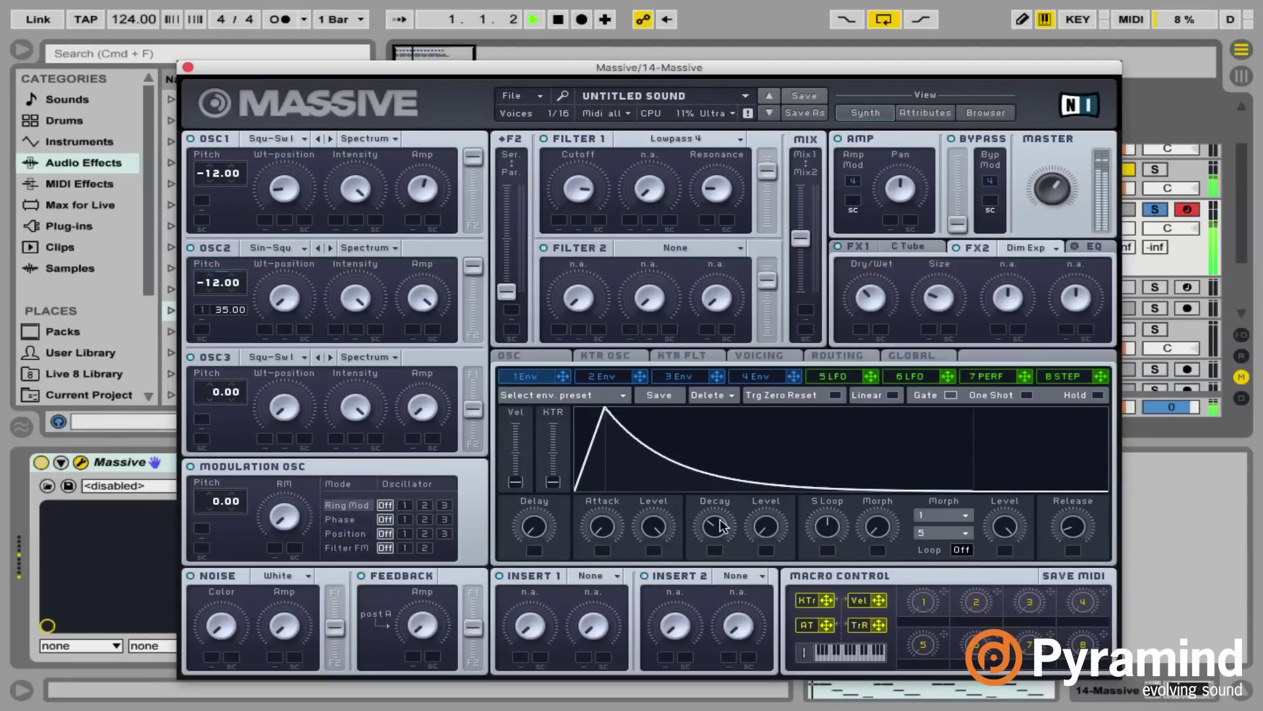
{"action": "scroll", "coordinate": [720, 536], "scroll_direction": "down", "scroll_amount": 2}
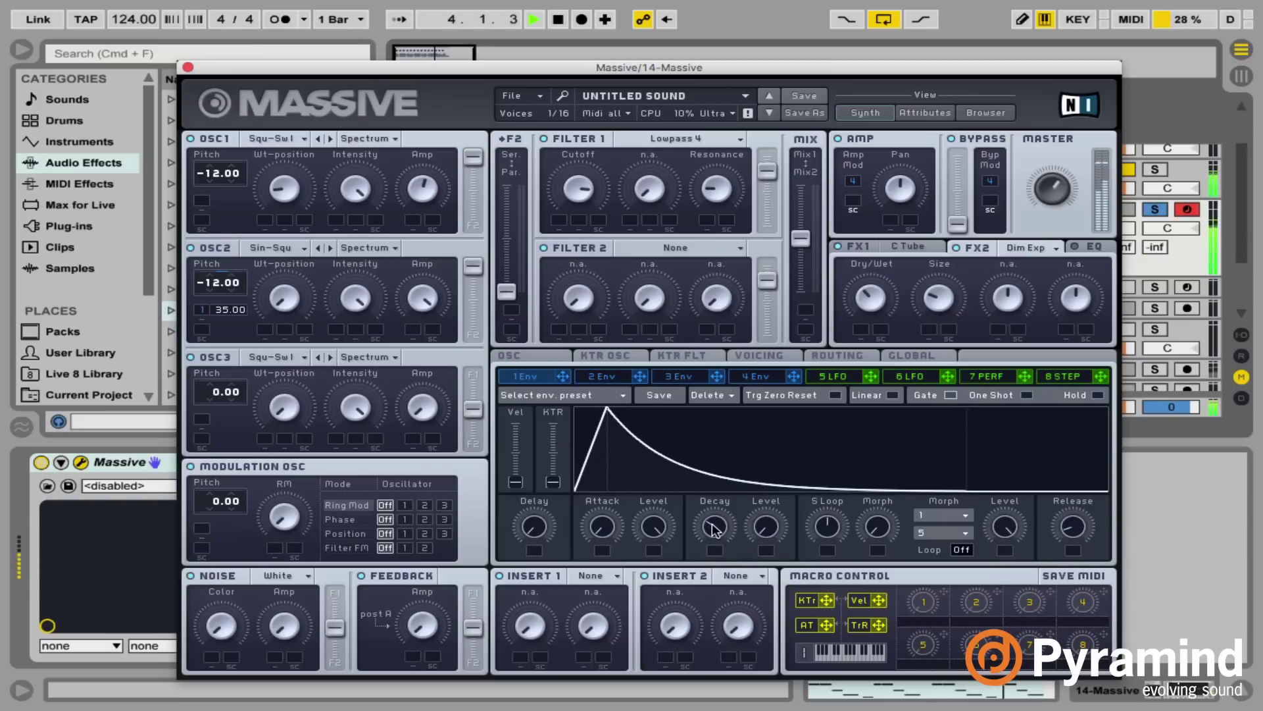
{"action": "scroll", "coordinate": [709, 535], "scroll_direction": "down", "scroll_amount": 1}
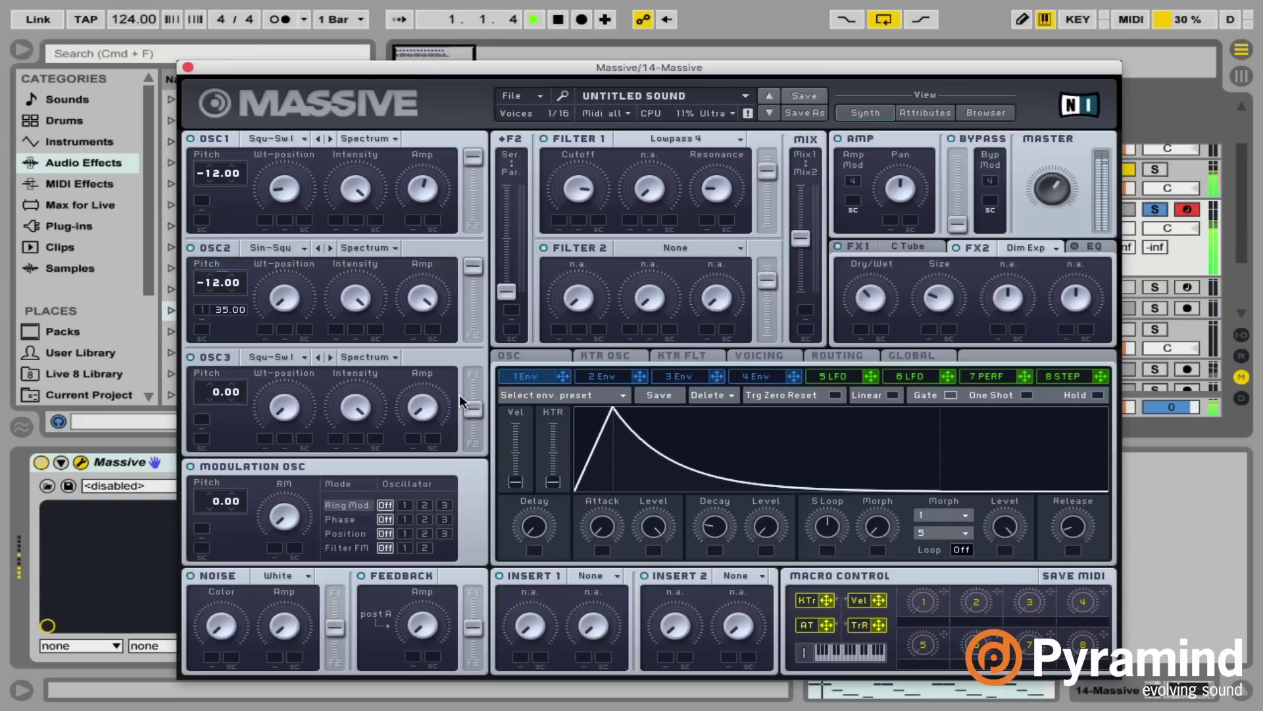
{"action": "key", "text": "space"}
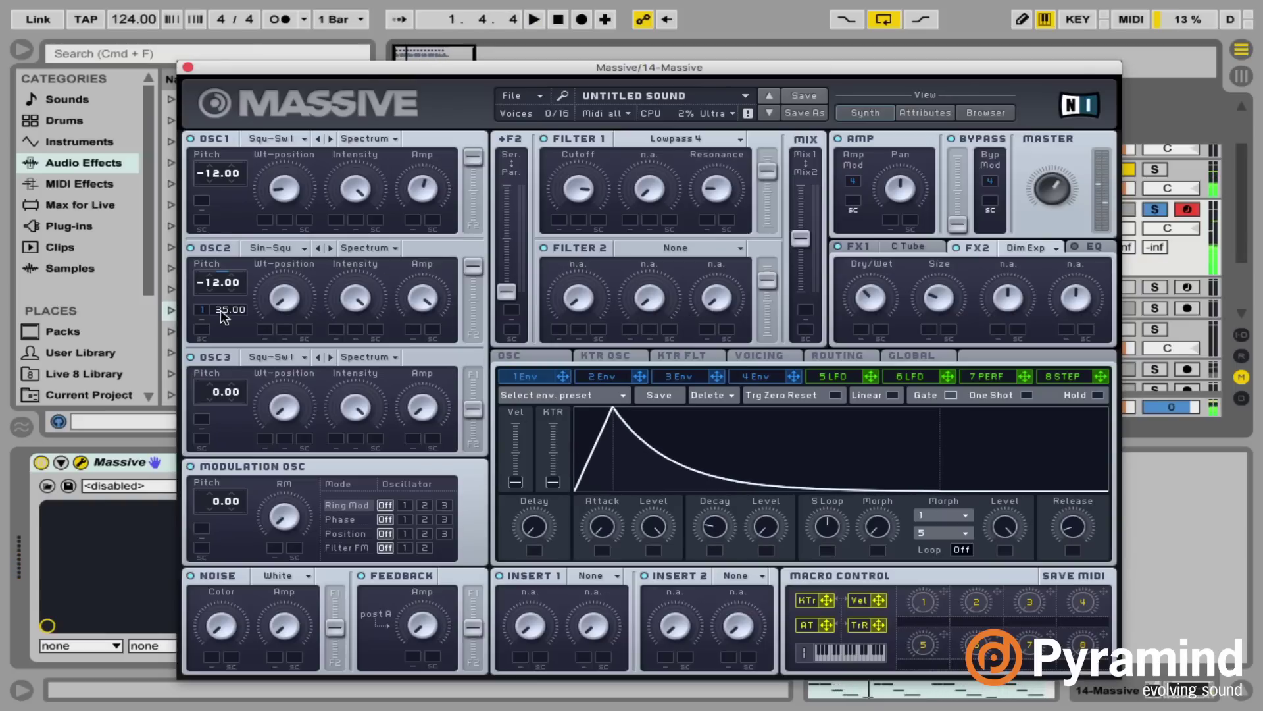
{"action": "key", "text": "space"}
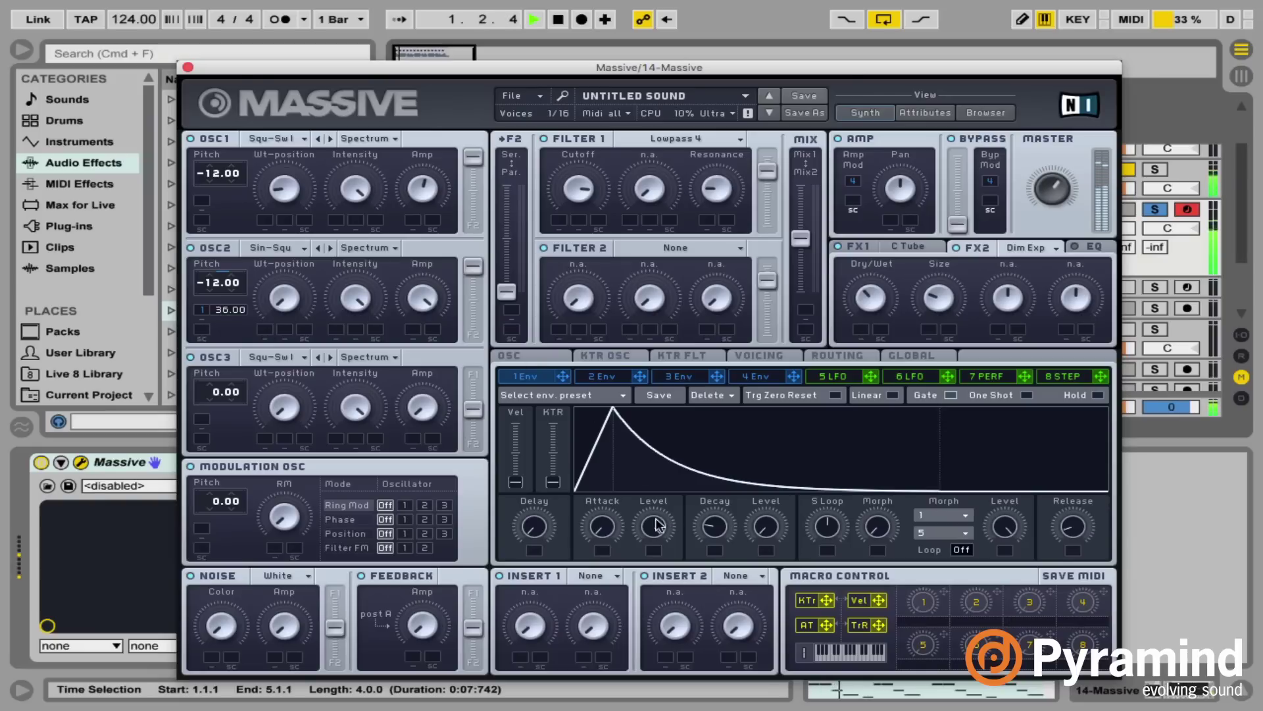
{"action": "scroll", "coordinate": [601, 531], "scroll_direction": "up", "scroll_amount": 3}
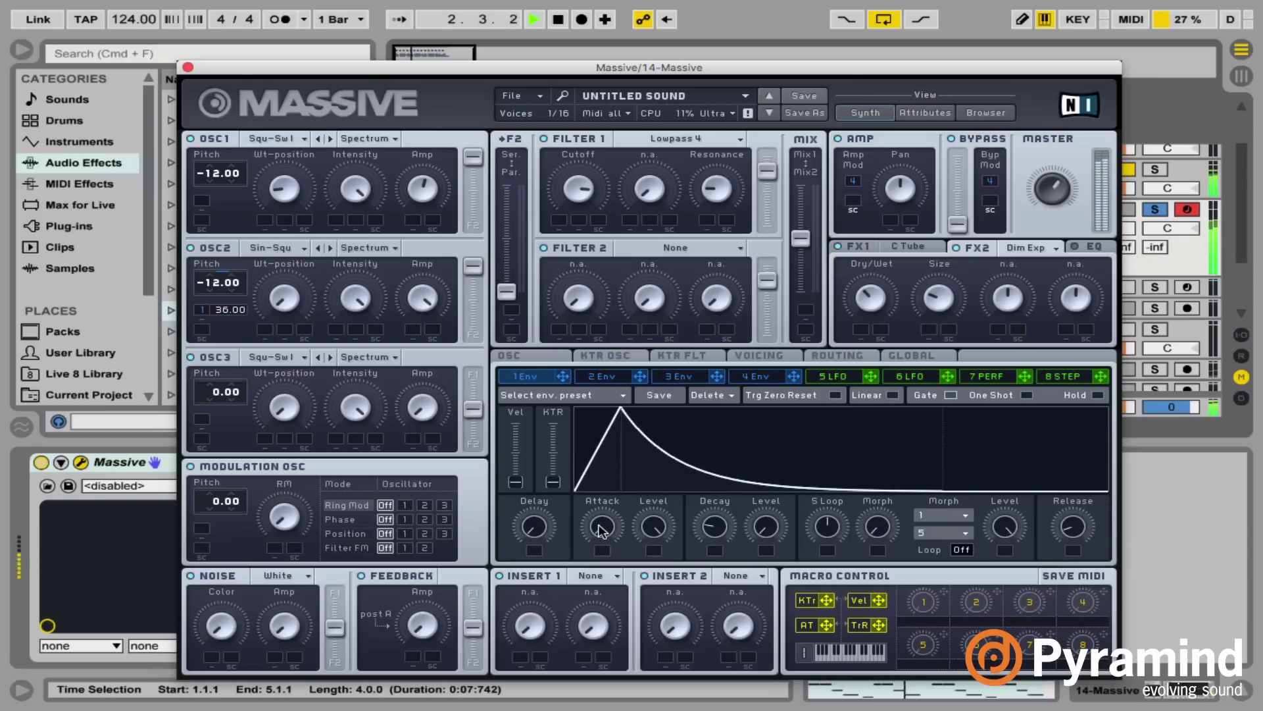
{"action": "key", "text": "space"}
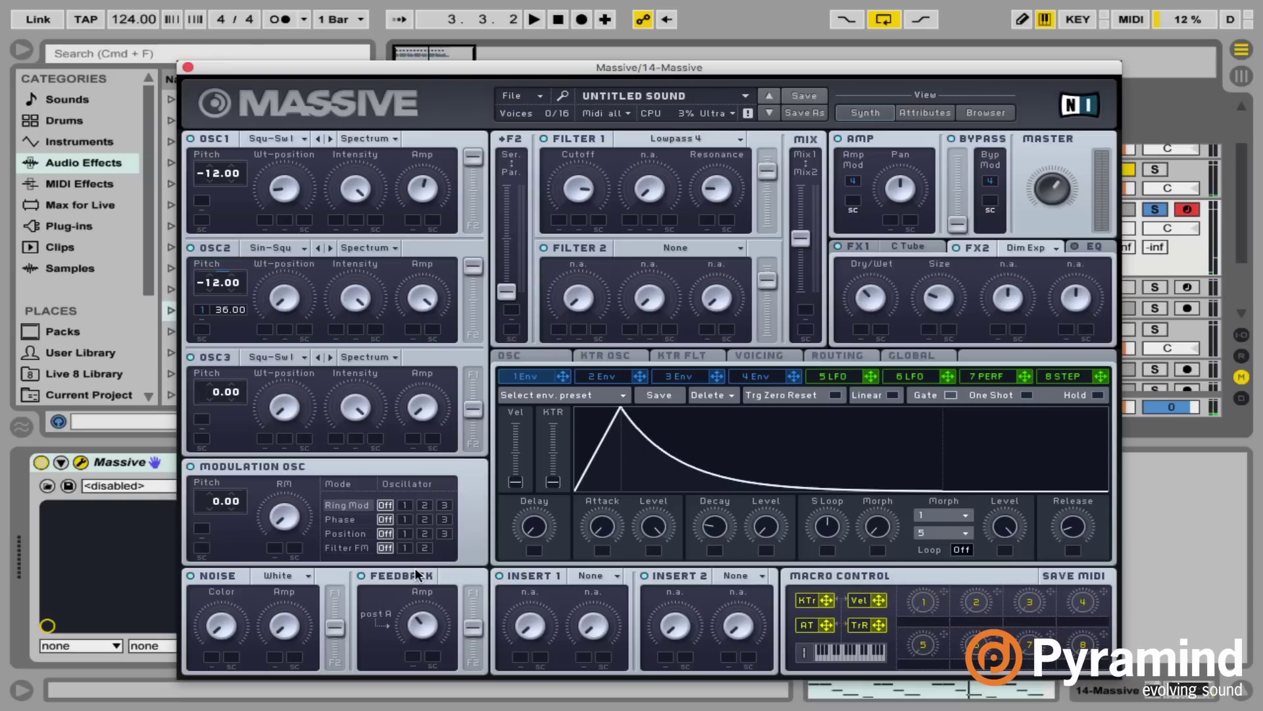
{"action": "key", "text": "space"}
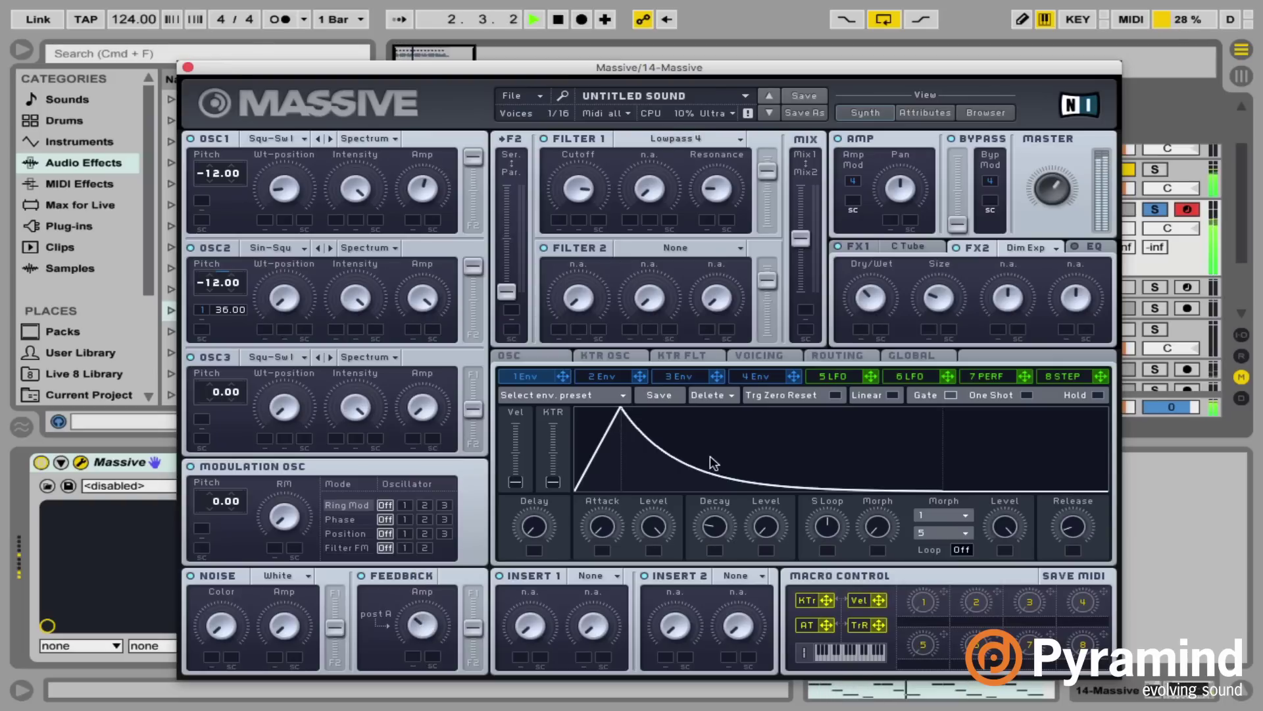
{"action": "key", "text": "space"}
Step: Give envelope 4 a longer attack, full sustain level and longer release, auditioning the changes
{"action": "left_click", "coordinate": [744, 378]}
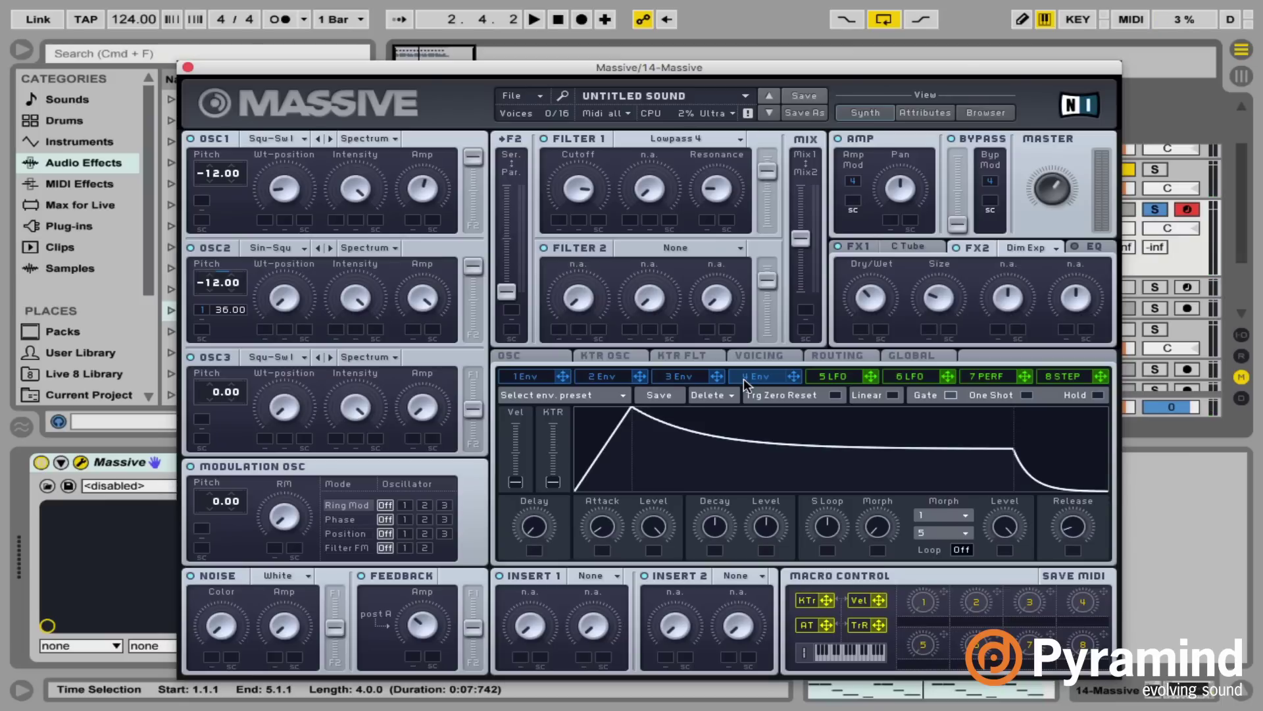
{"action": "left_click_drag", "start_coordinate": [601, 526], "coordinate": [607, 521]}
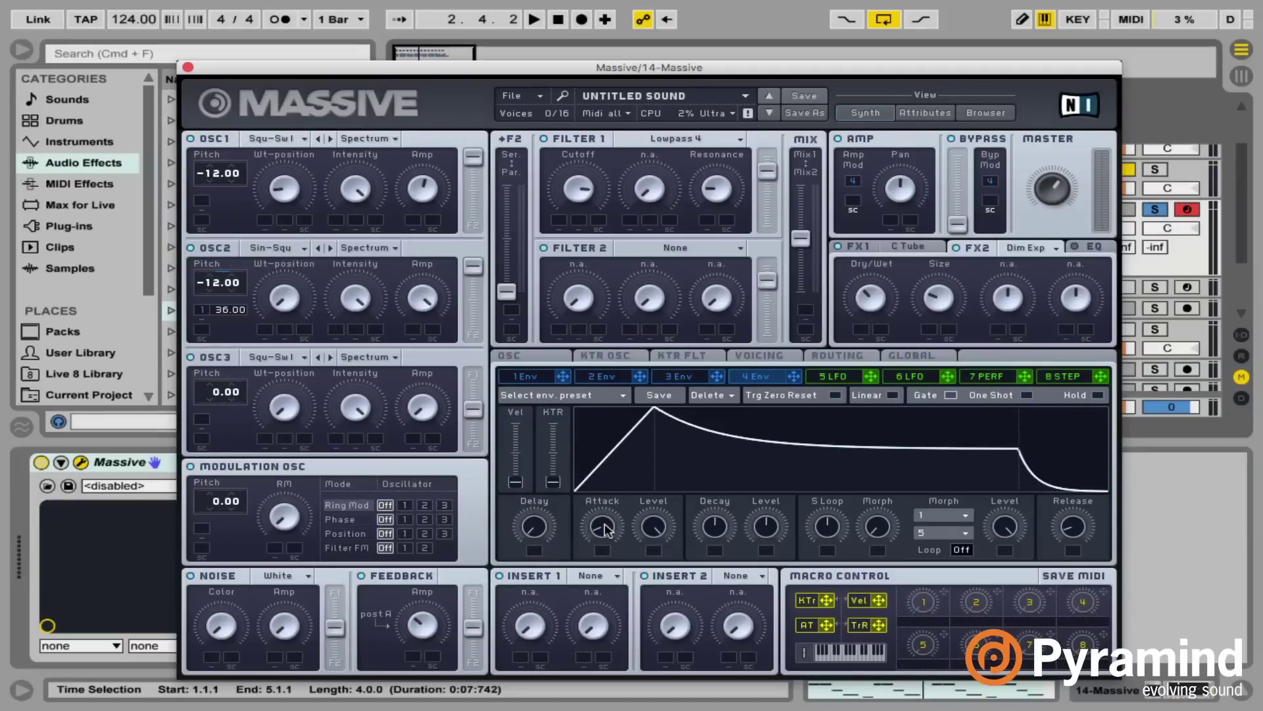
{"action": "left_click_drag", "start_coordinate": [757, 530], "coordinate": [761, 454]}
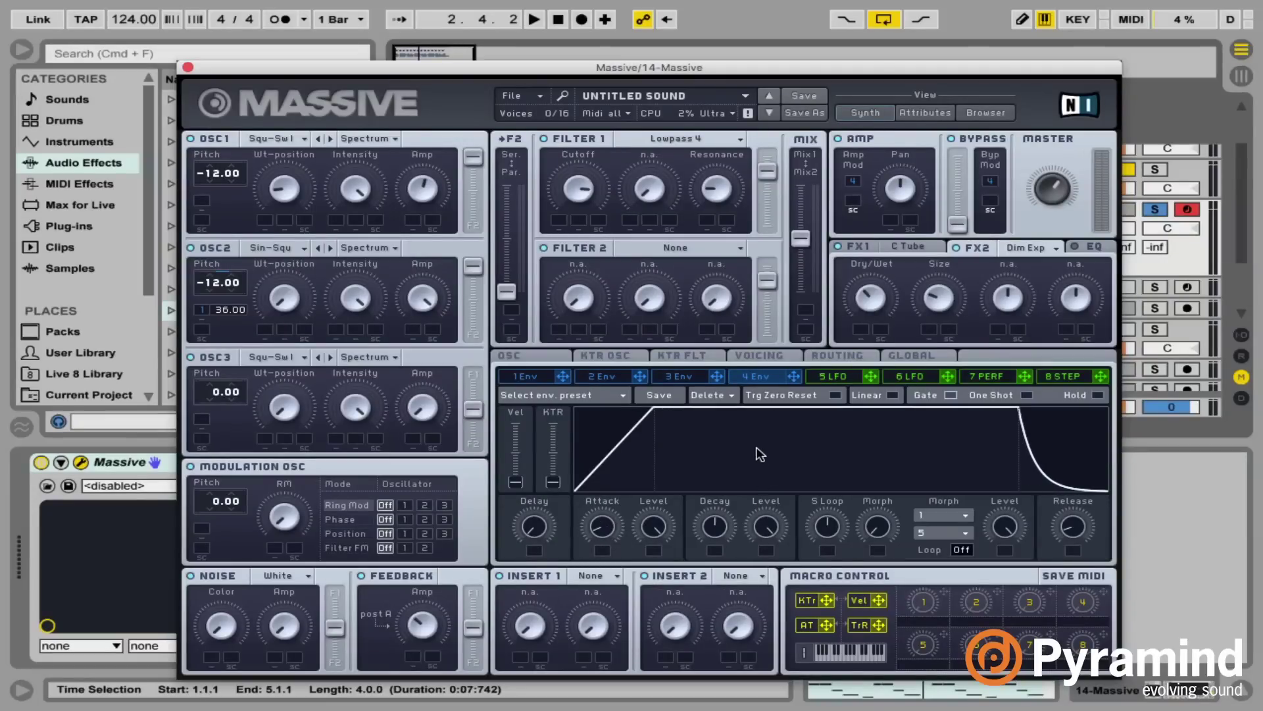
{"action": "key", "text": "space"}
{"action": "left_click_drag", "start_coordinate": [596, 529], "coordinate": [596, 526]}
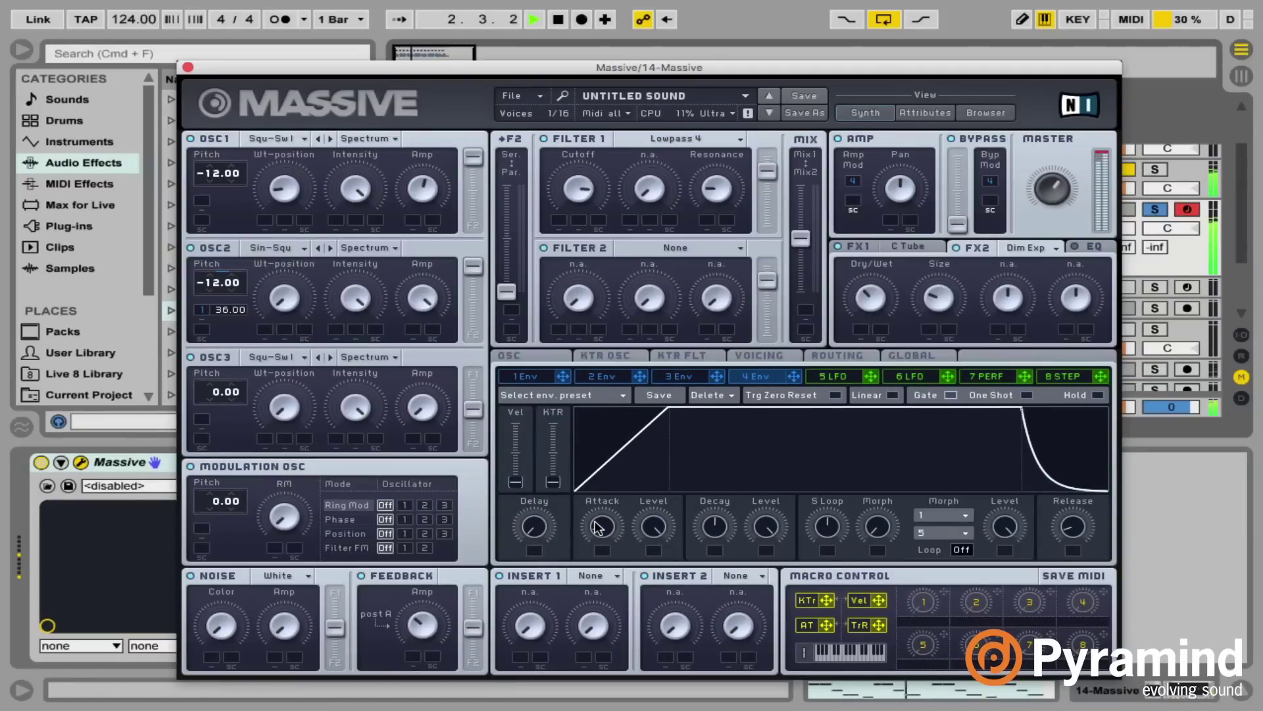
{"action": "key", "text": "space"}
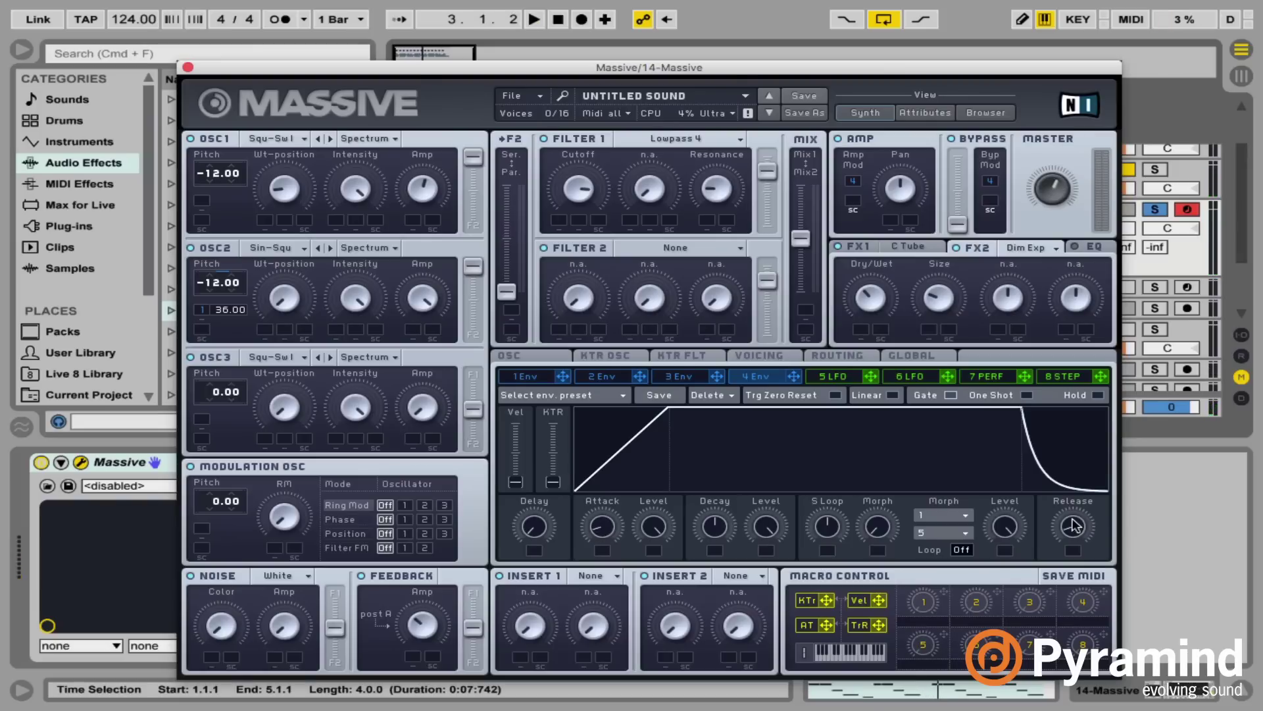
{"action": "left_click_drag", "start_coordinate": [1072, 525], "coordinate": [1072, 521]}
{"action": "key", "text": "space"}
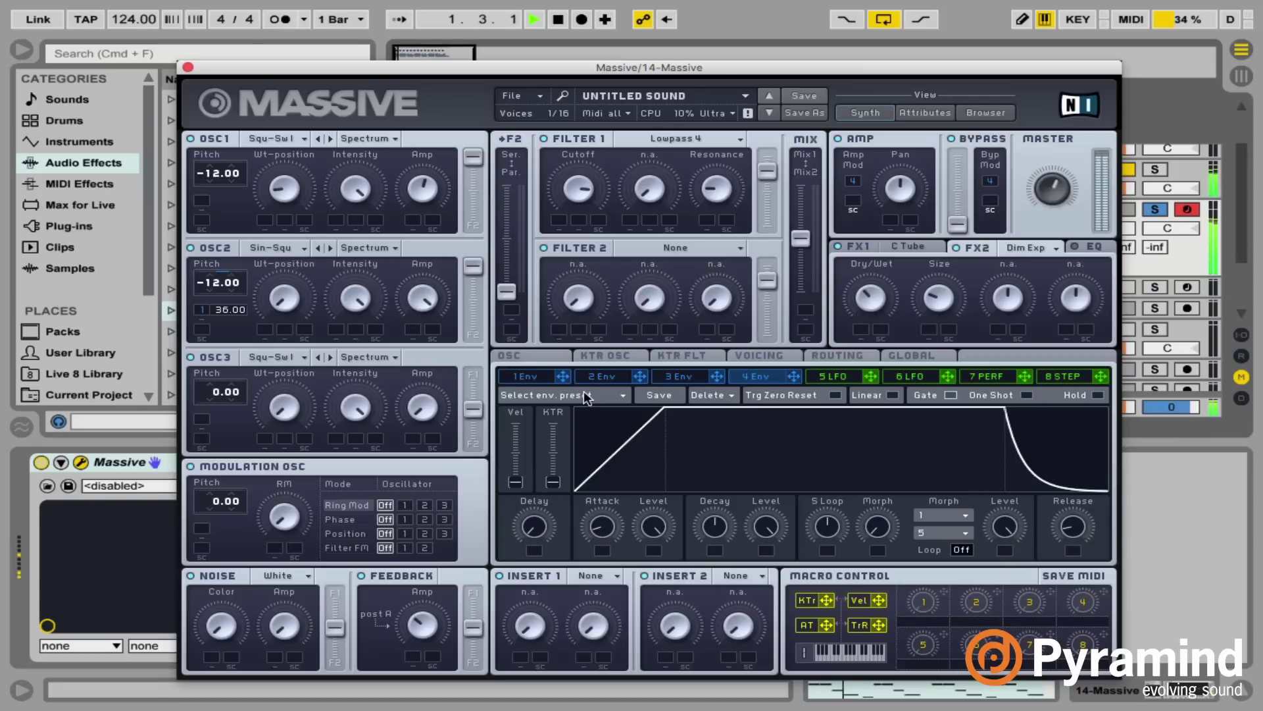
{"action": "key", "text": "space"}
Step: Unsolo 14 Massive, raise its volume to -7.0 dB, and reopen Massive
{"action": "left_click", "coordinate": [188, 67]}
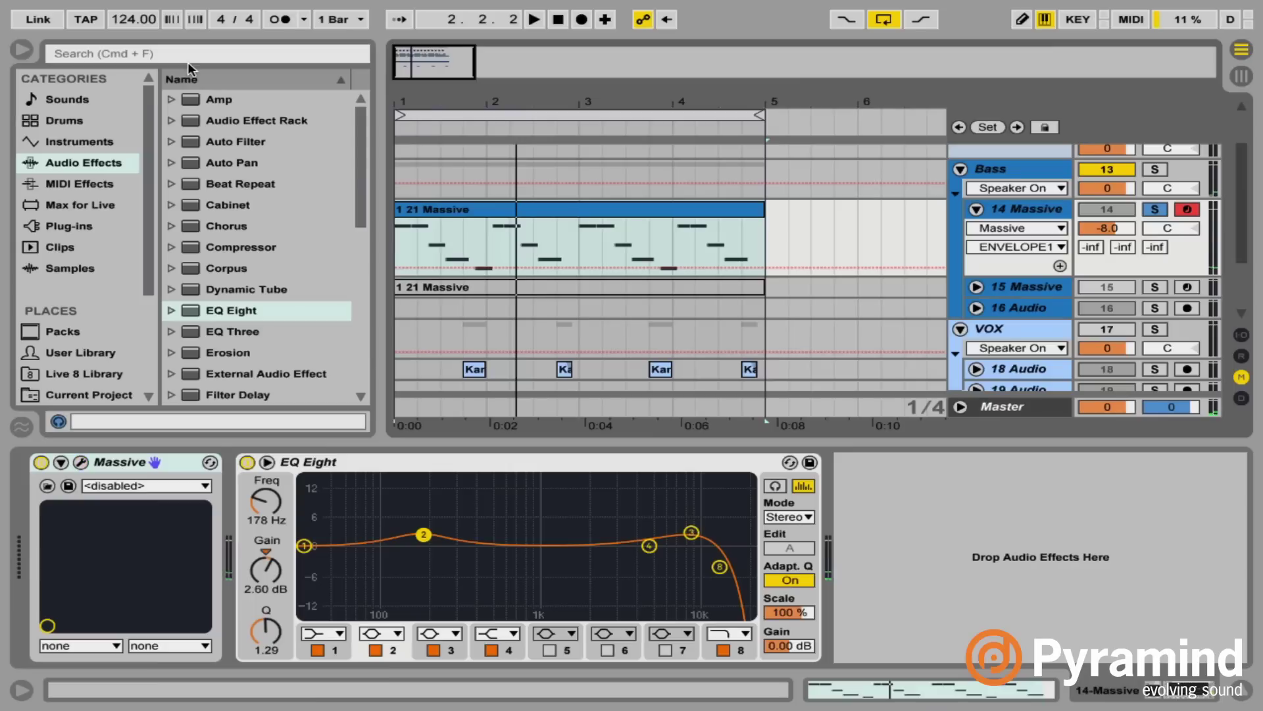
{"action": "left_click", "coordinate": [1155, 208]}
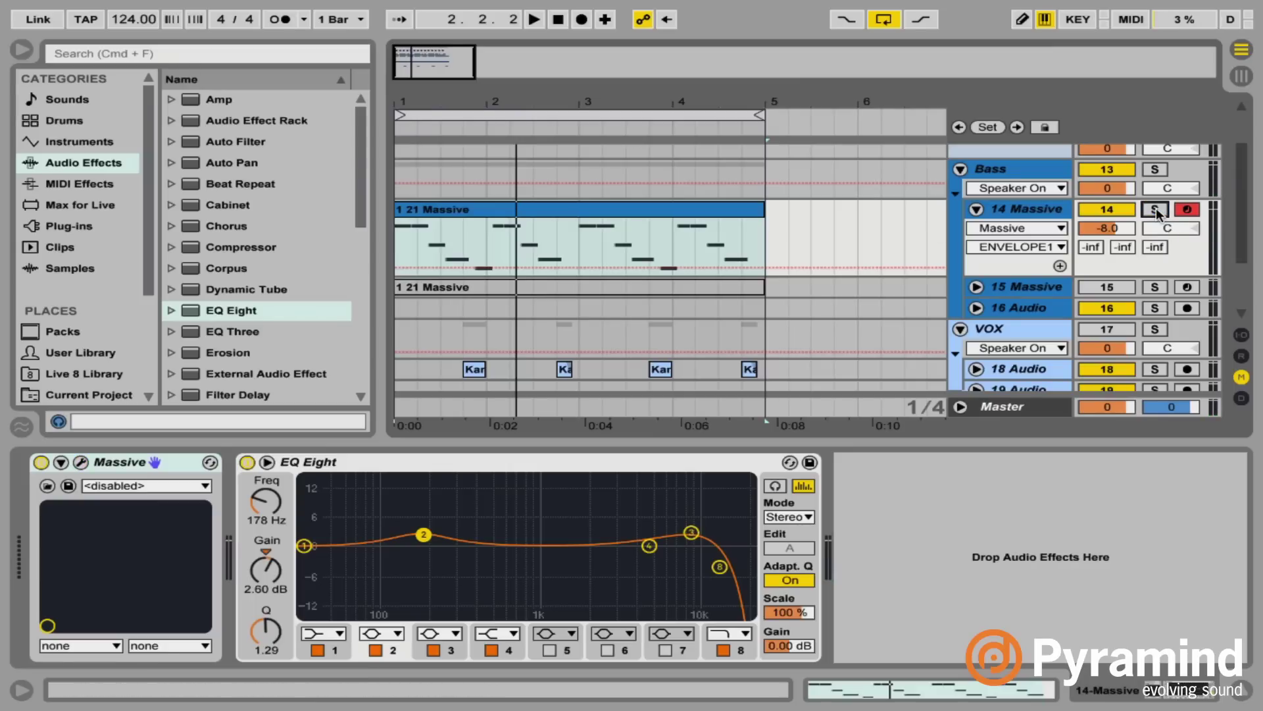
{"action": "left_click", "coordinate": [1110, 228]}
{"action": "key", "text": "space"}
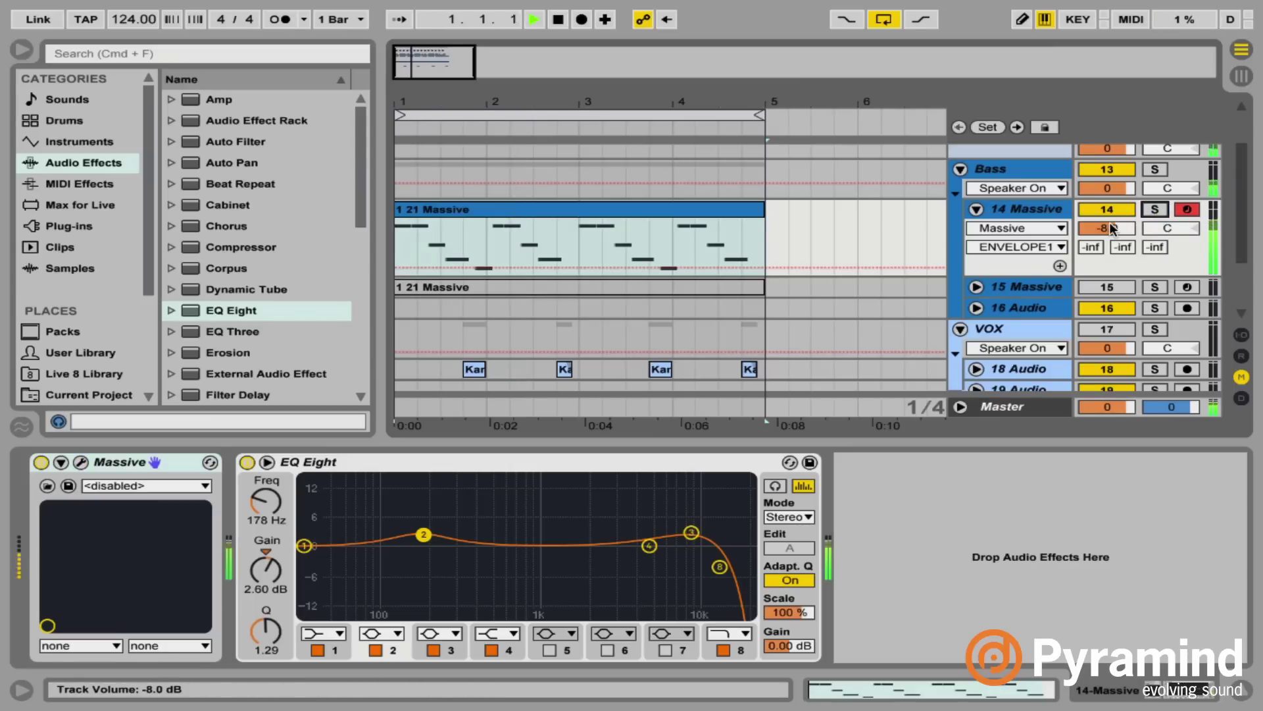
{"action": "key", "text": "Up"}
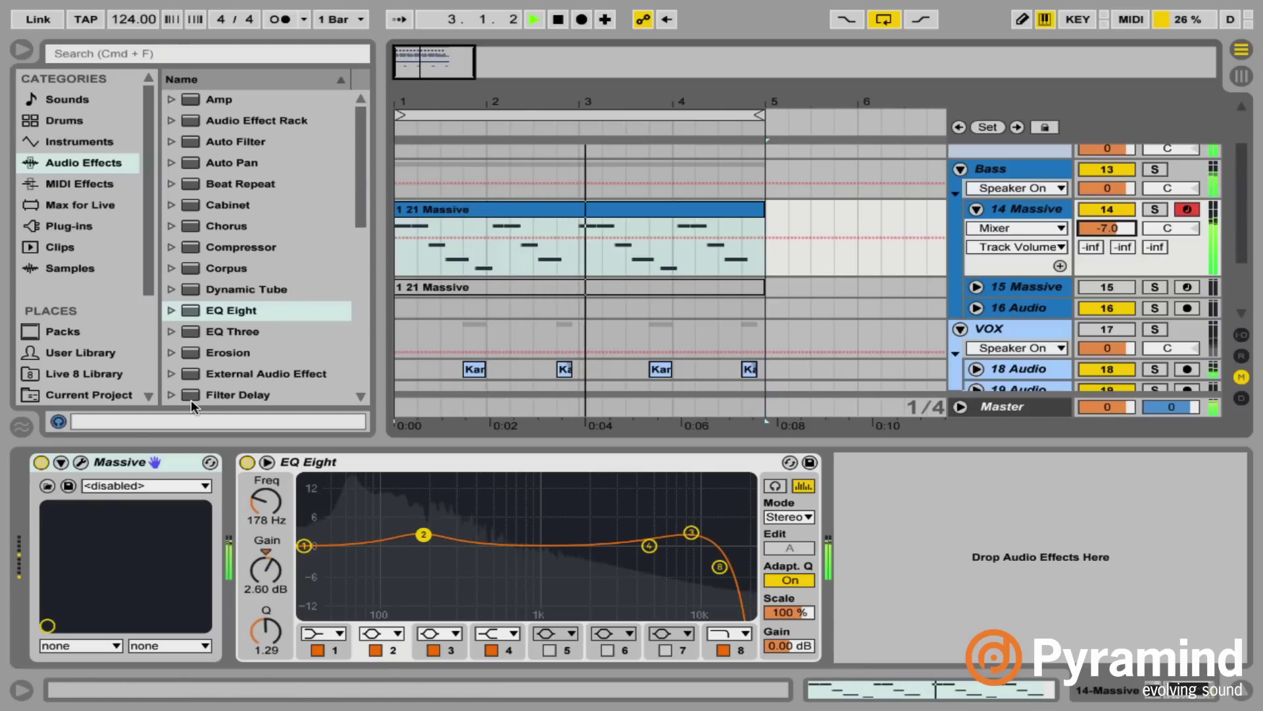
{"action": "left_click", "coordinate": [80, 462]}
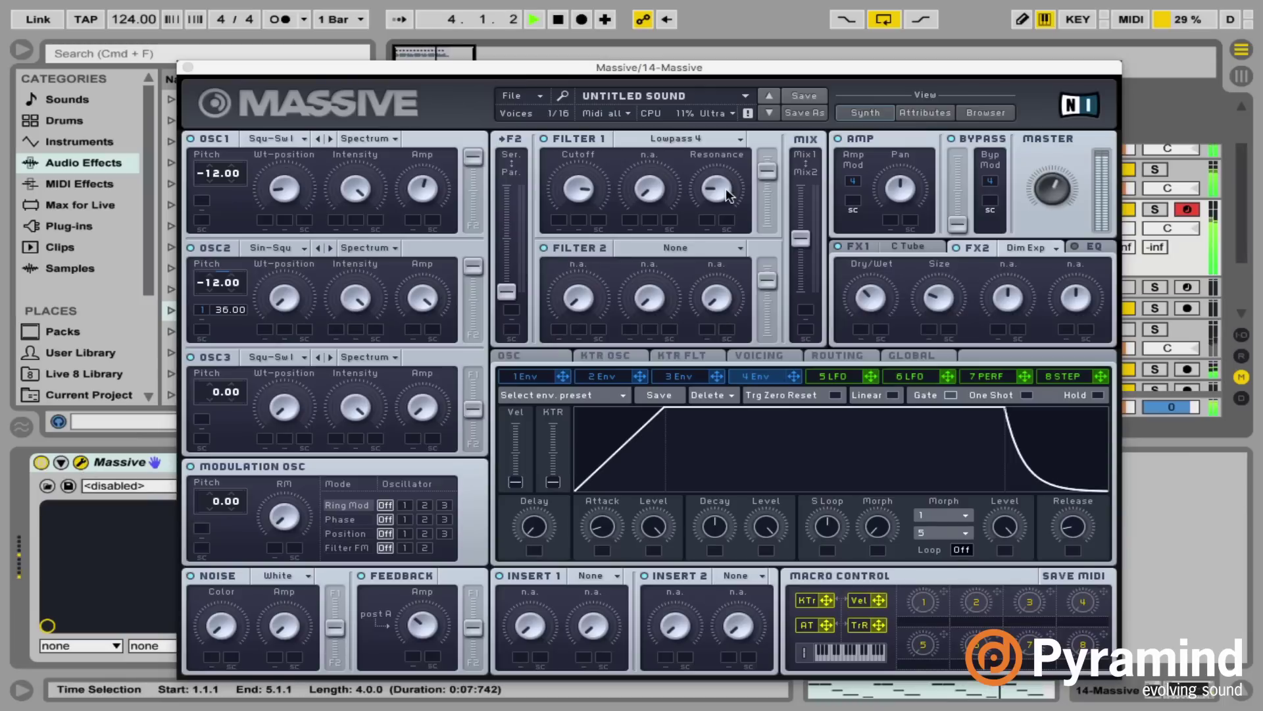
Step: Lower Filter 1 cutoff and drag envelope 1 onto it, auditioning the filter sweep
{"action": "left_click", "coordinate": [574, 184]}
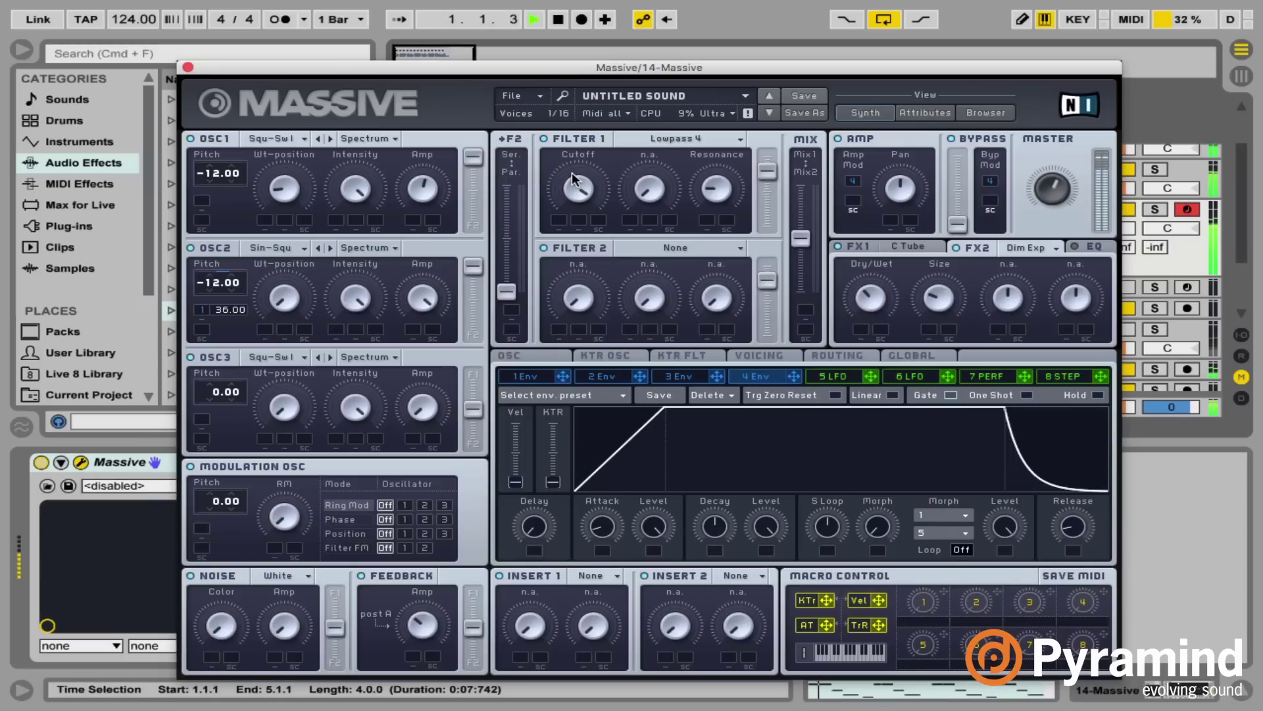
{"action": "left_click_drag", "start_coordinate": [572, 184], "coordinate": [574, 190]}
{"action": "key", "text": "space"}
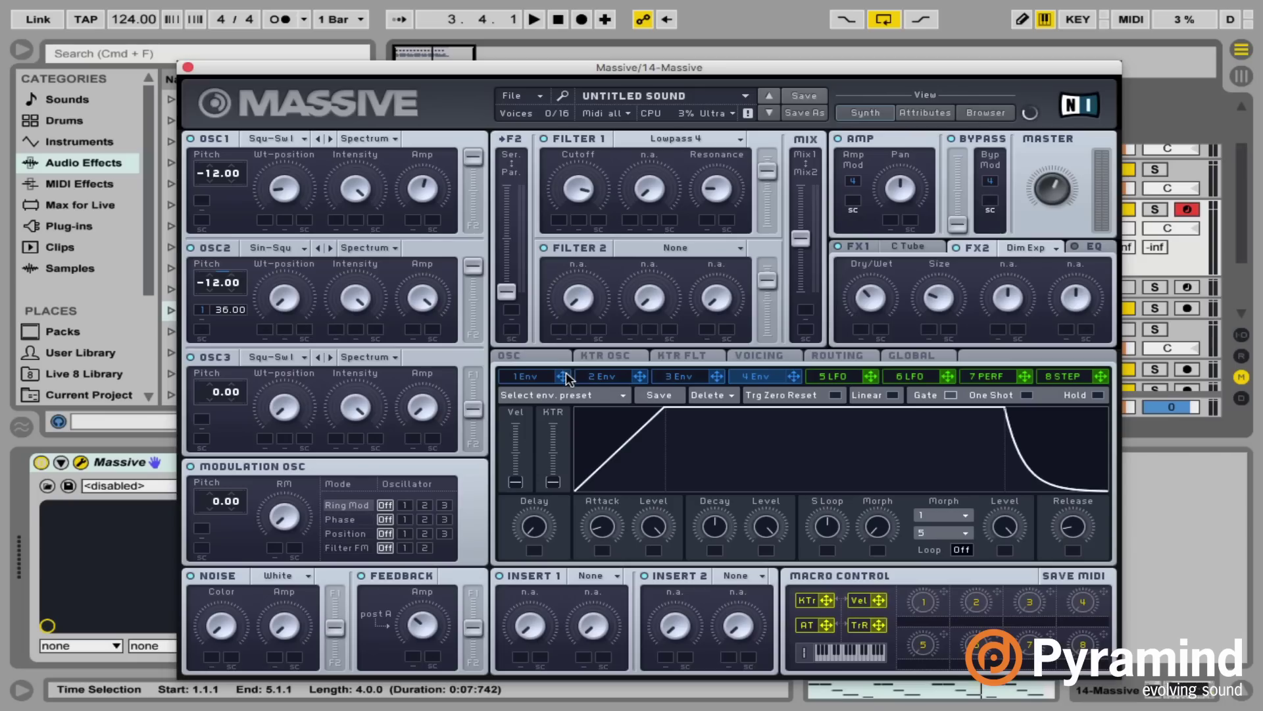
{"action": "left_click_drag", "start_coordinate": [566, 378], "coordinate": [558, 219]}
{"action": "key", "text": "space"}
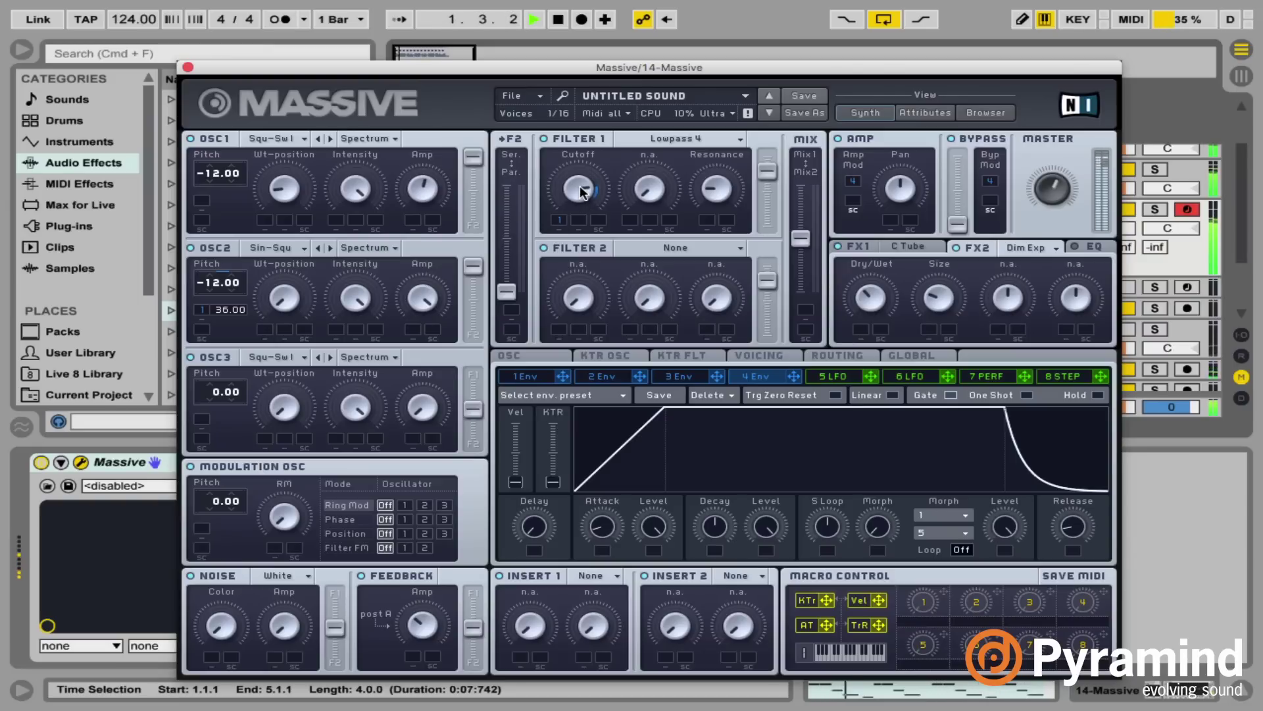
{"action": "key", "text": "space"}
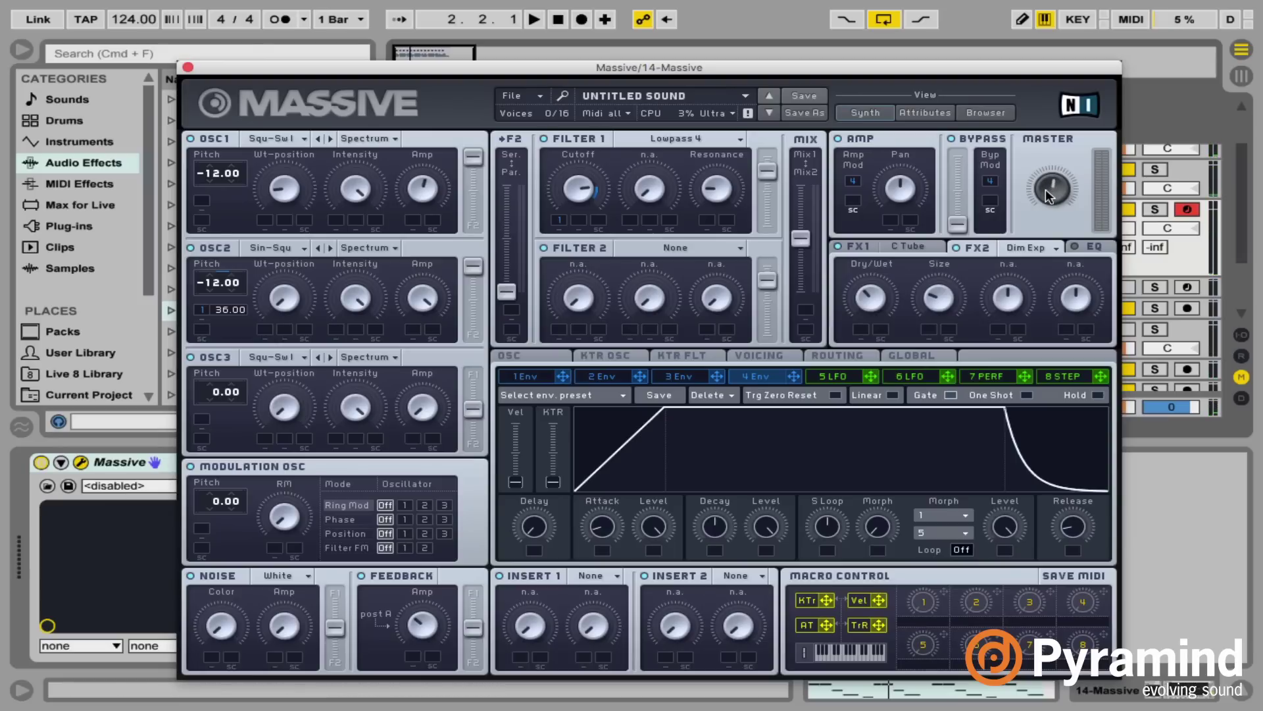
{"action": "key", "text": "space"}
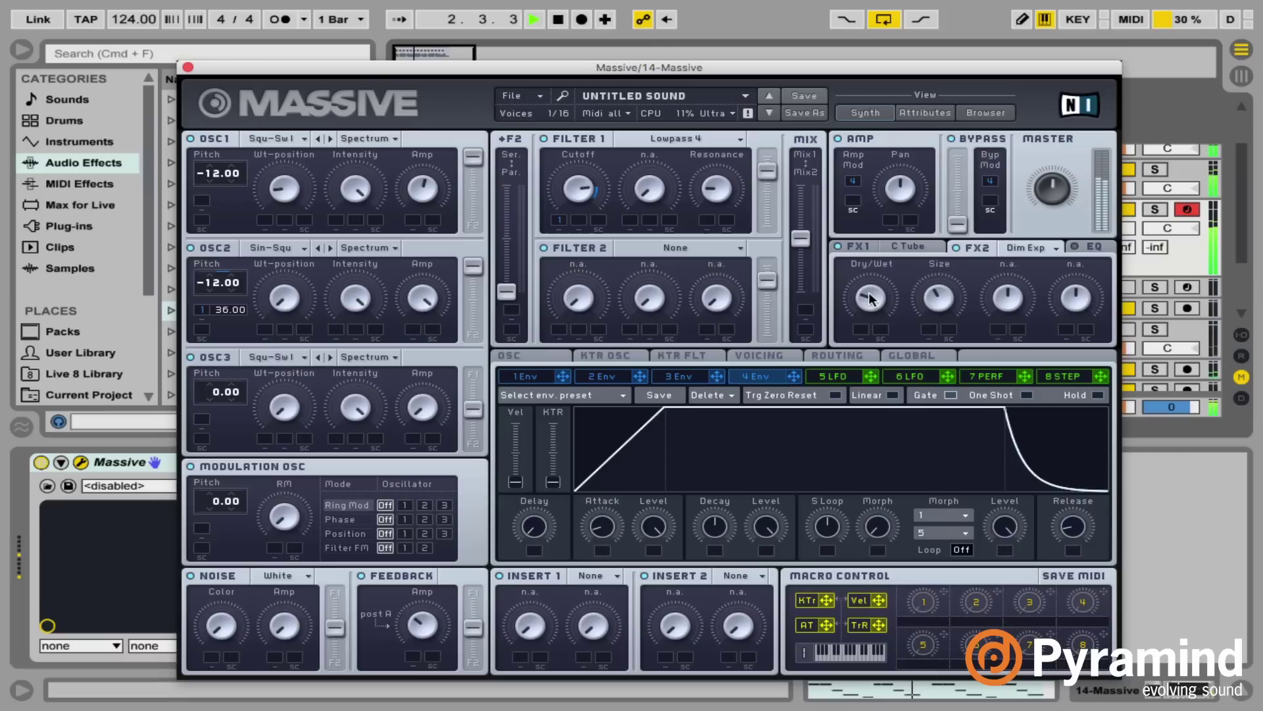
{"action": "key", "text": "space"}
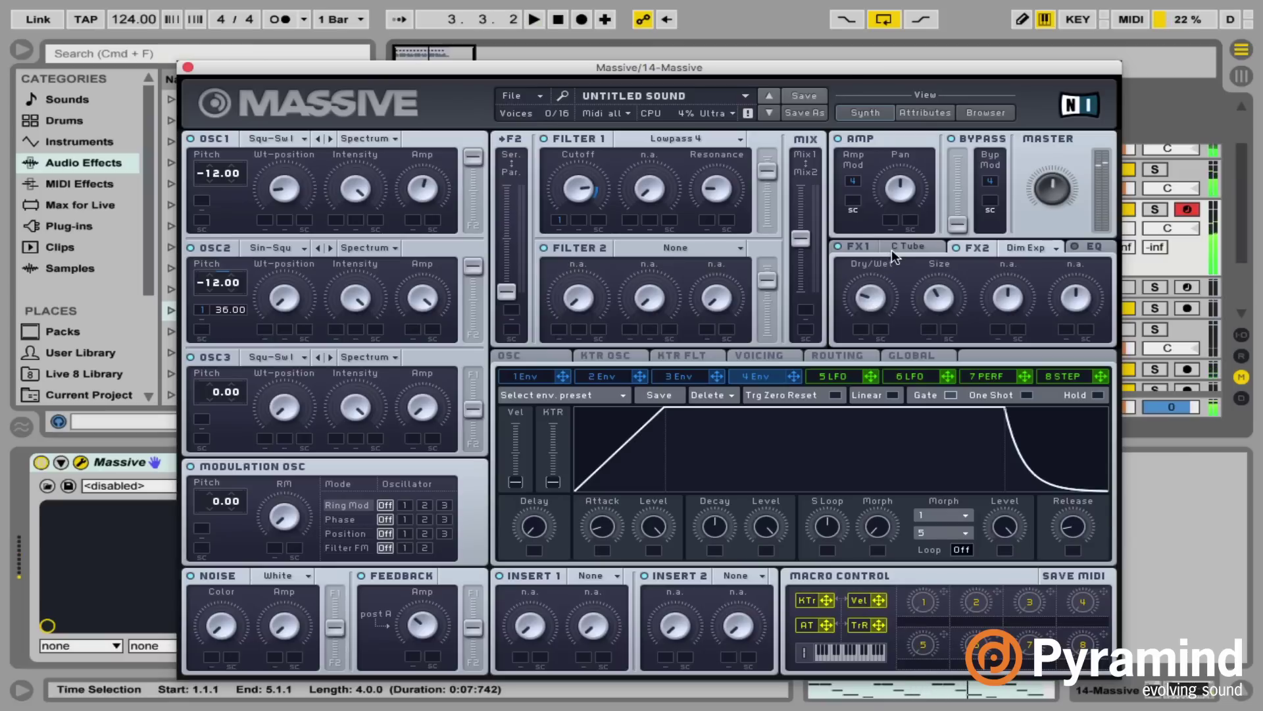
{"action": "left_click", "coordinate": [892, 247]}
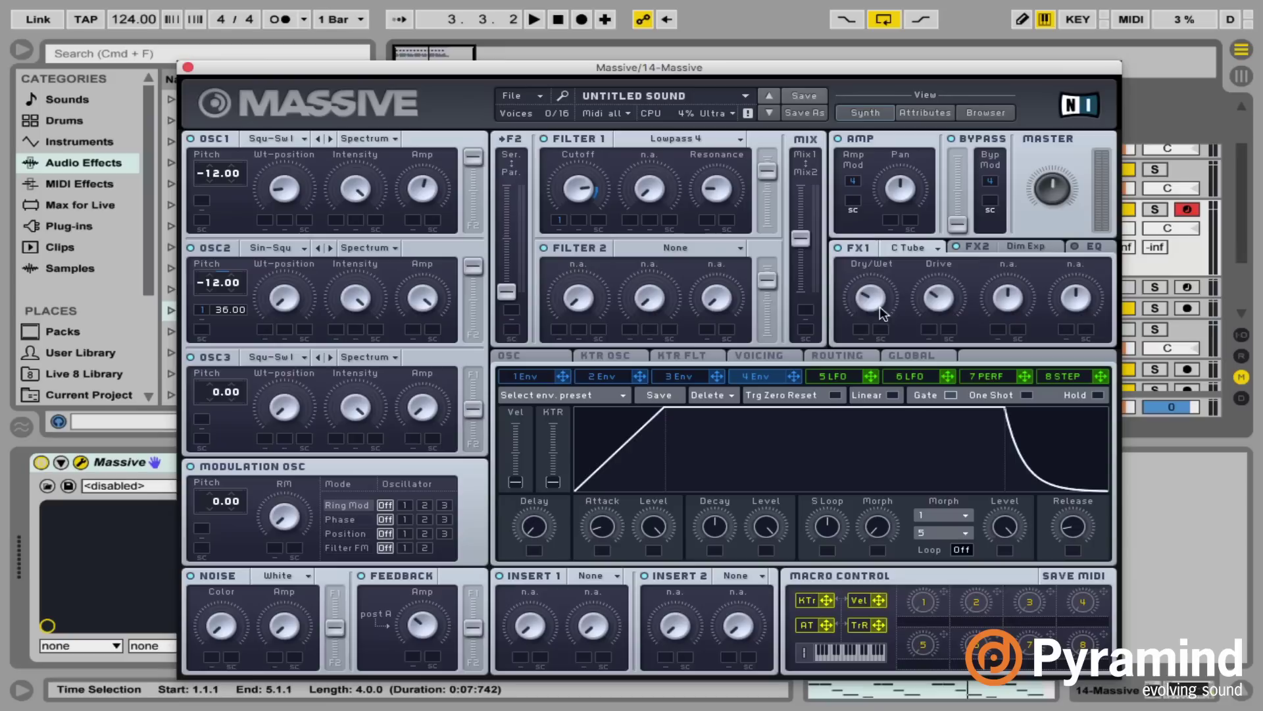
{"action": "key", "text": "space"}
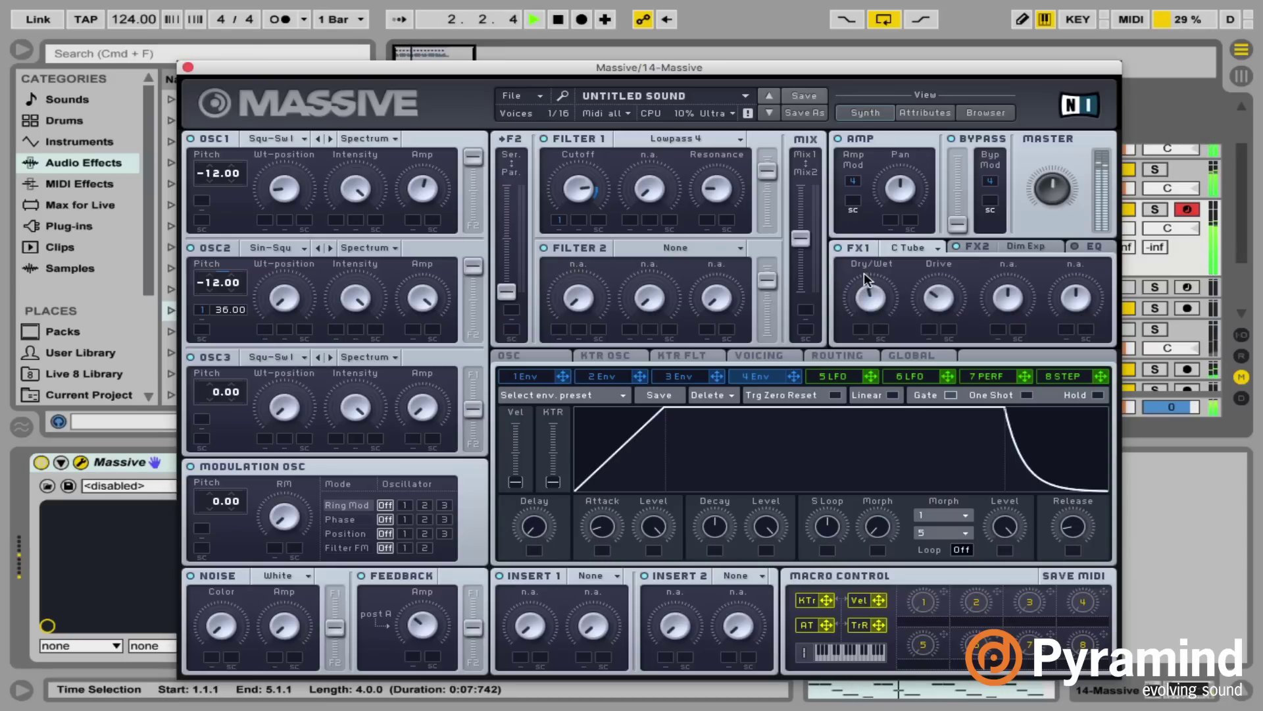
{"action": "left_click", "coordinate": [975, 249]}
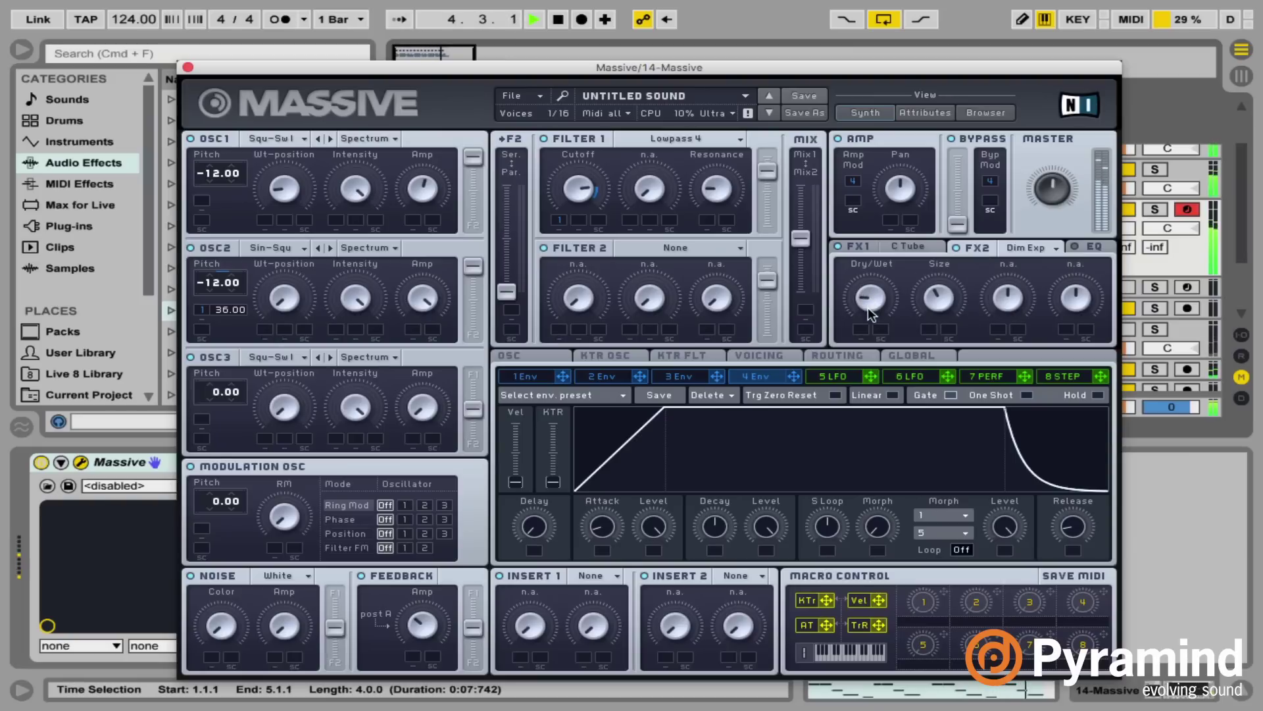
{"action": "key", "text": "space"}
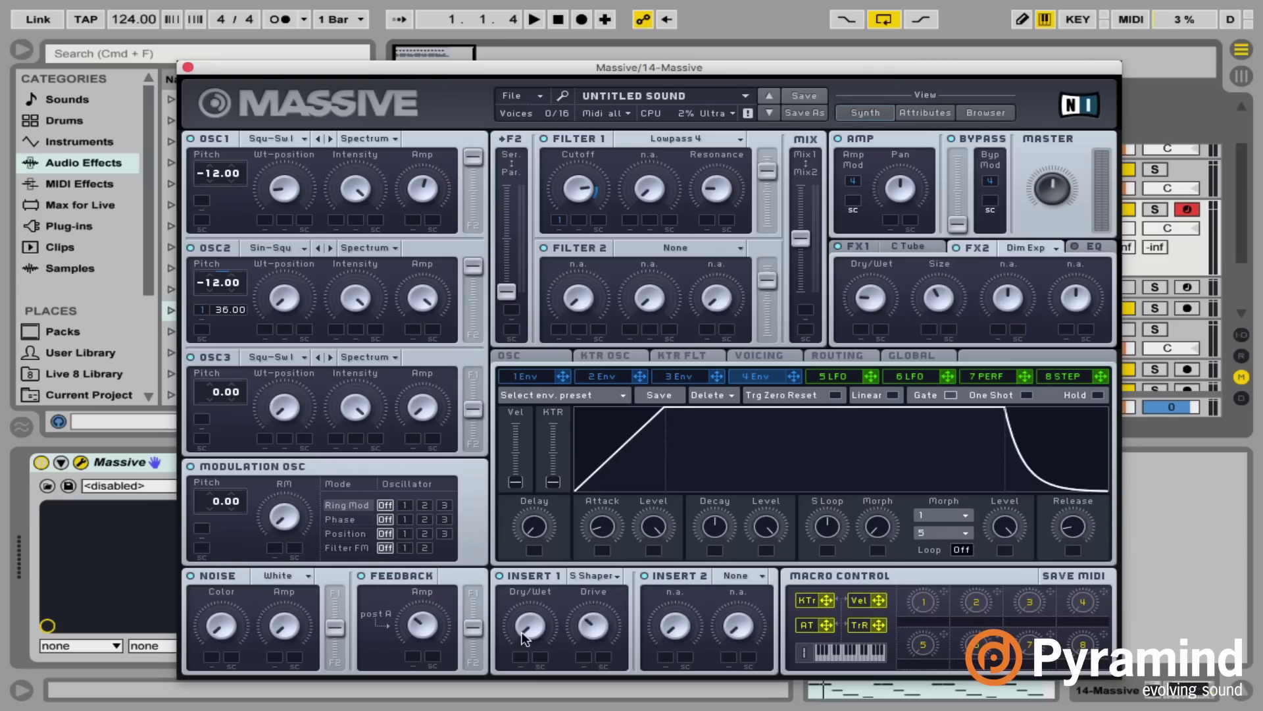
Step: Audition the S-Shaper insert, then bring up the Voicing page
{"action": "key", "text": "space"}
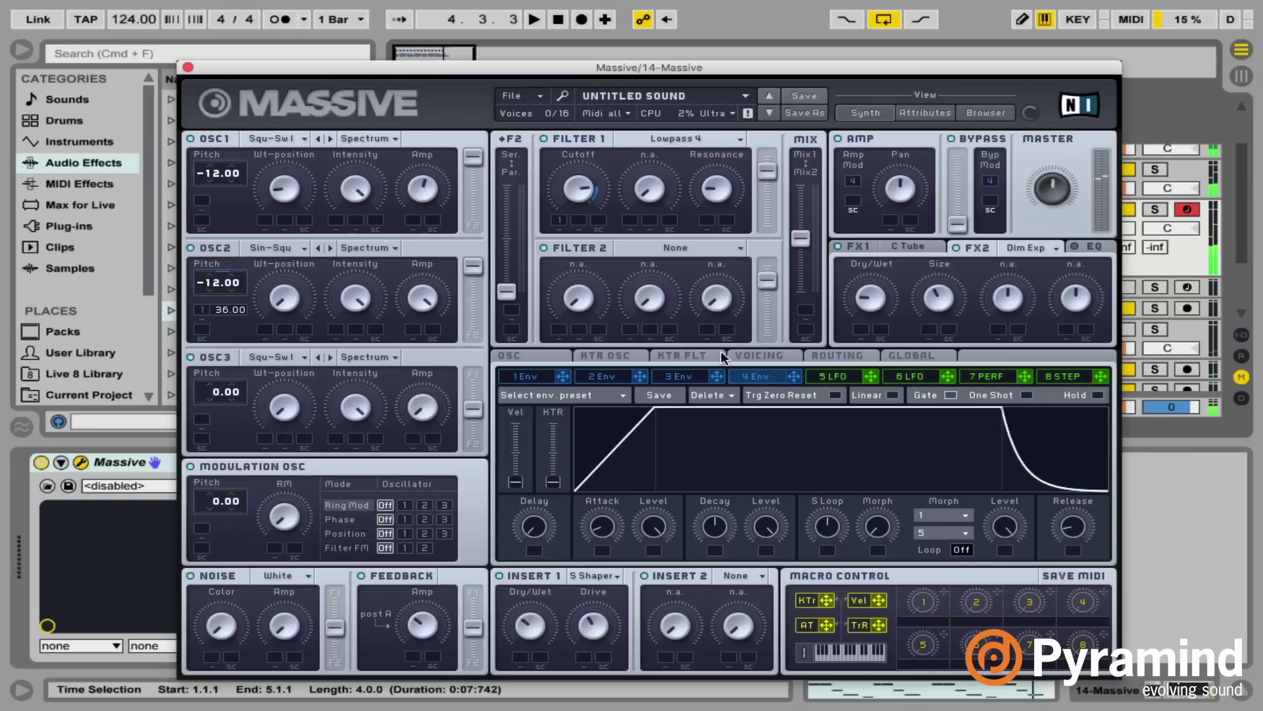
{"action": "left_click", "coordinate": [759, 357]}
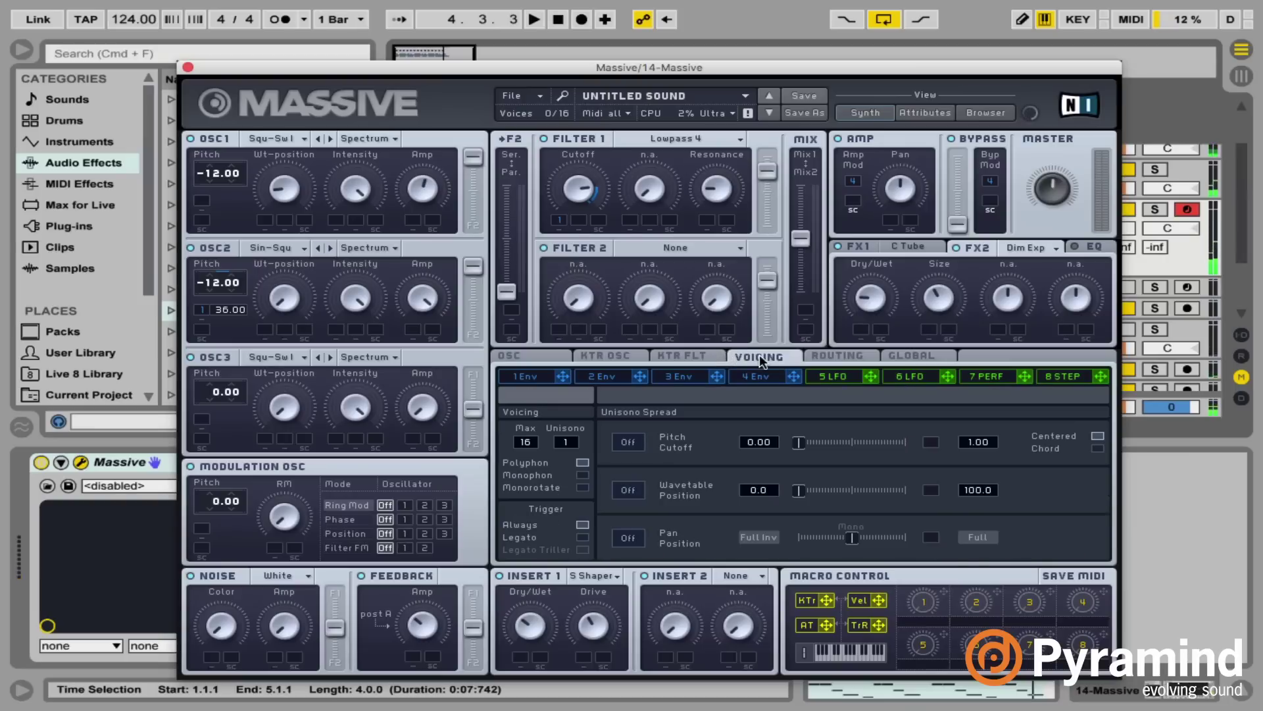
Step: Switch Massive's voicing from Polyphon to Monophon and play the arrangement to audition the mono bass
{"action": "left_click", "coordinate": [583, 475]}
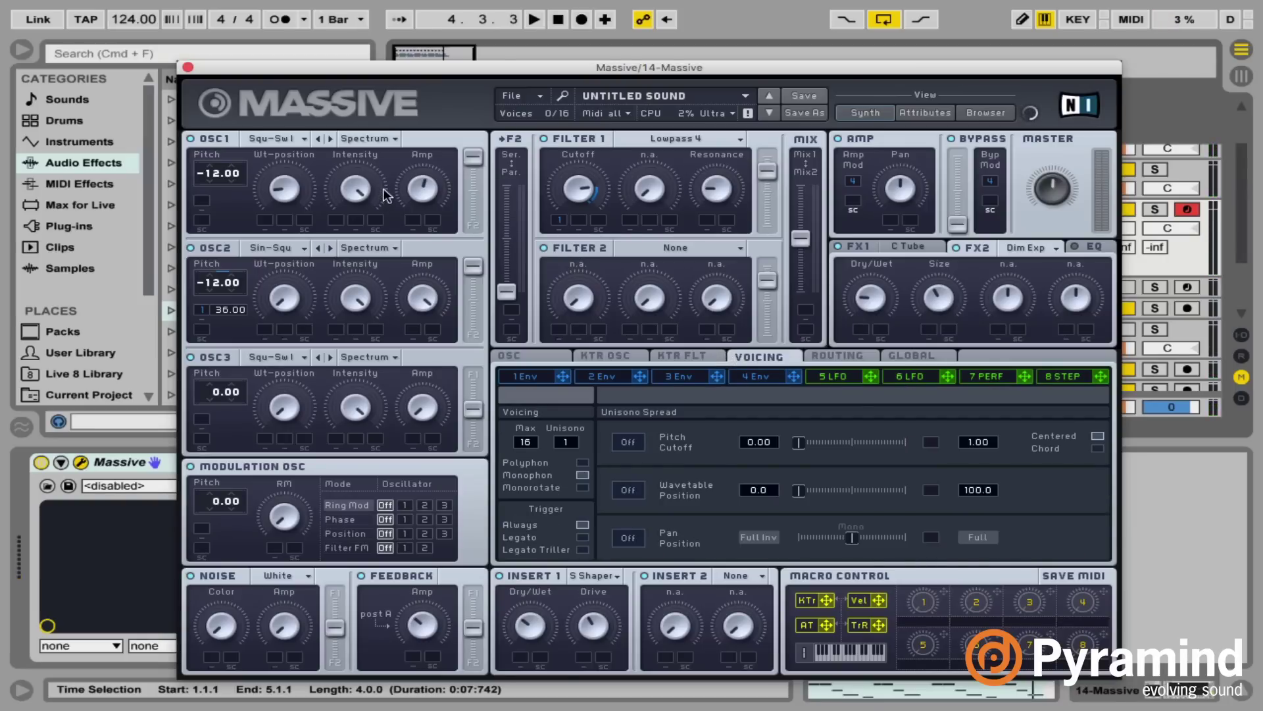
{"action": "key", "text": "space"}
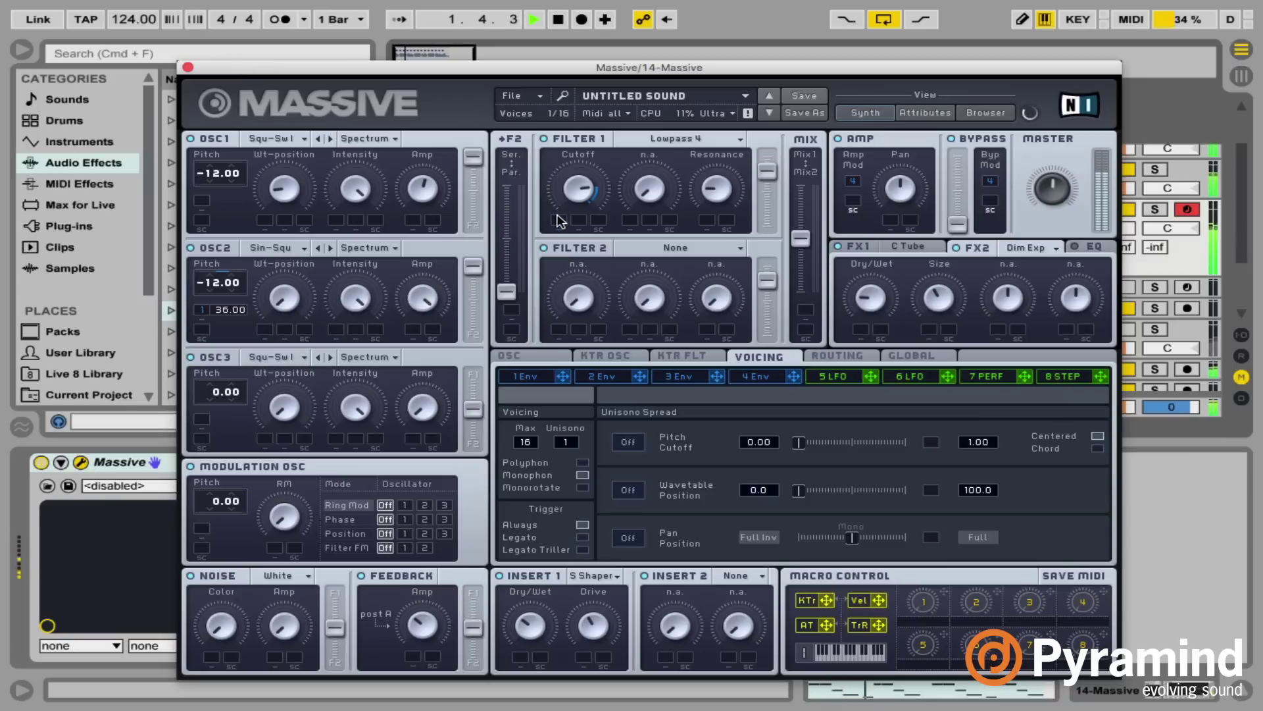